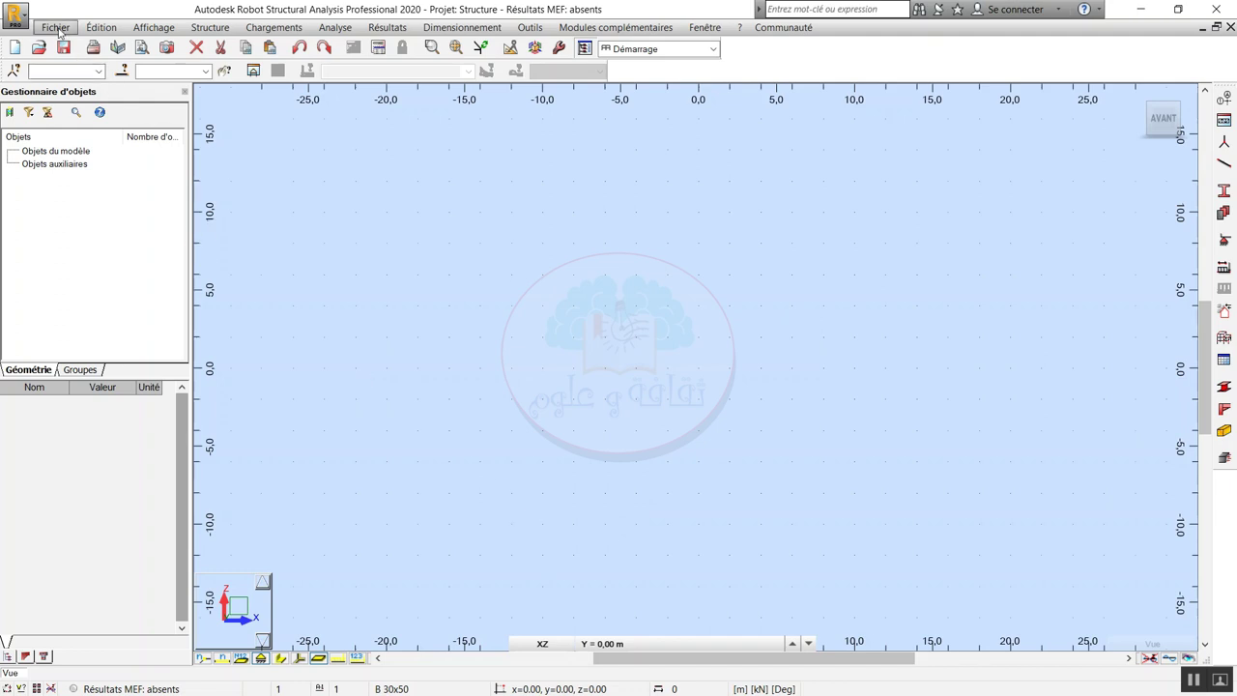
- Browse the File, Edit, Structure, Loads and Analysis menus without changing anything
click(56, 27)
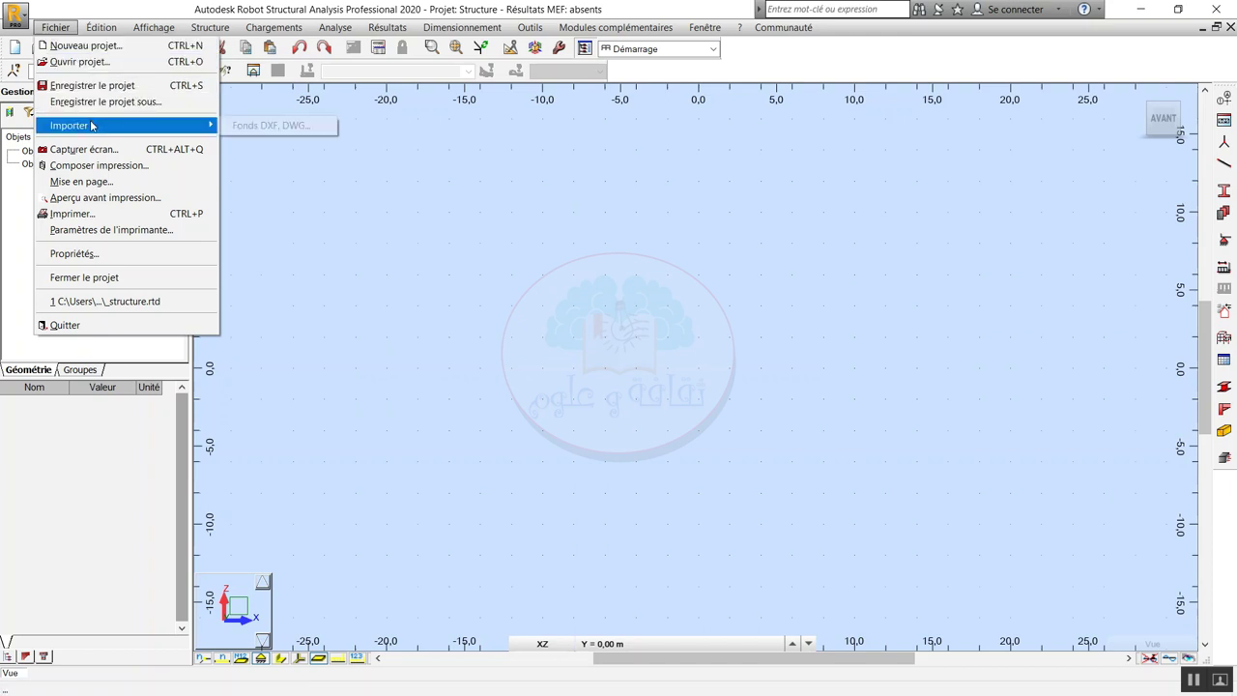
mouse_move(154, 27)
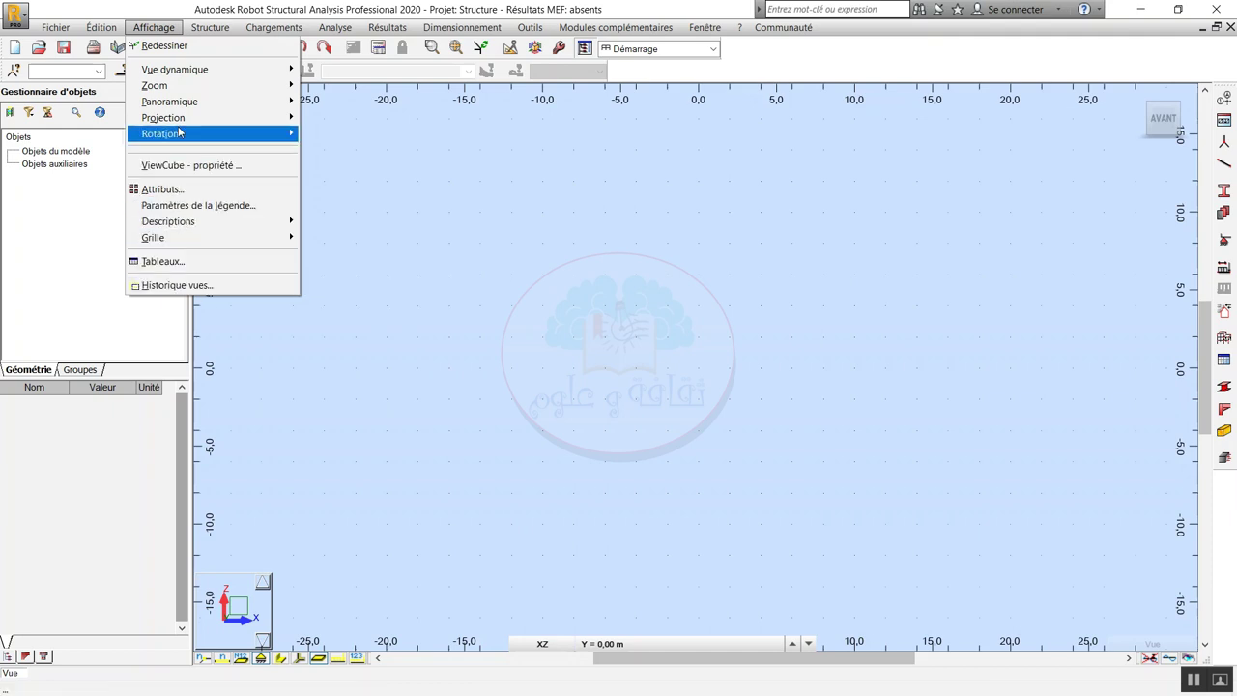
click(222, 27)
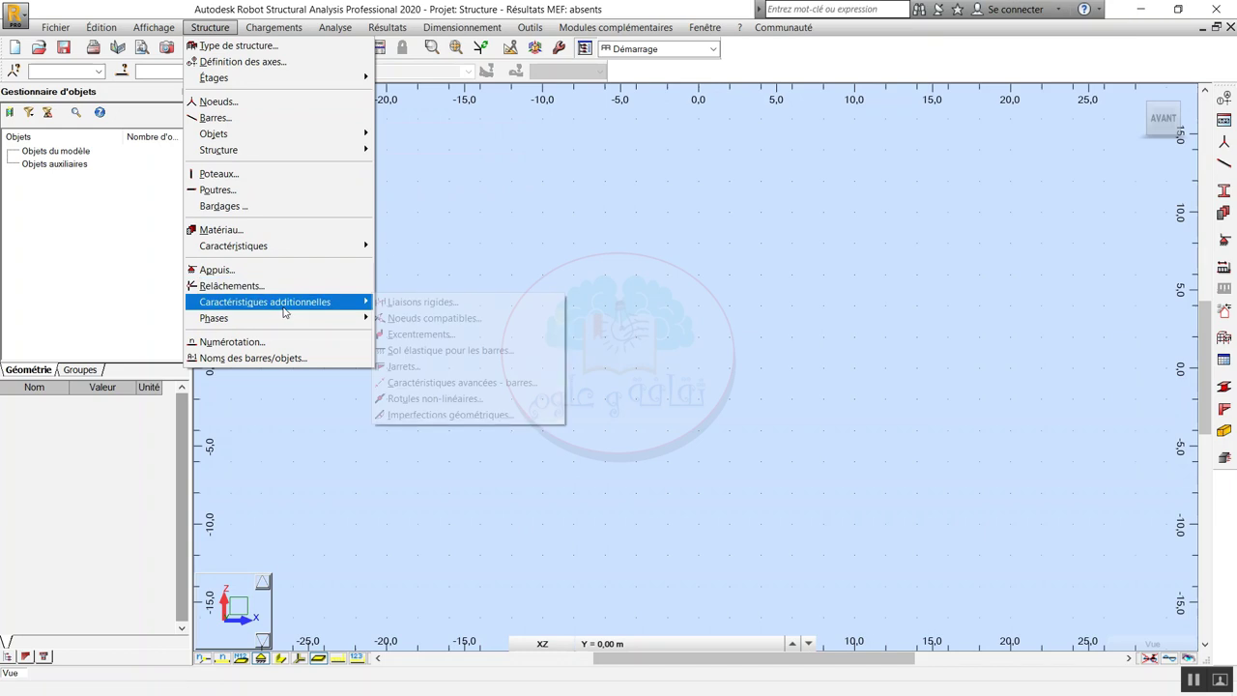
mouse_move(265, 301)
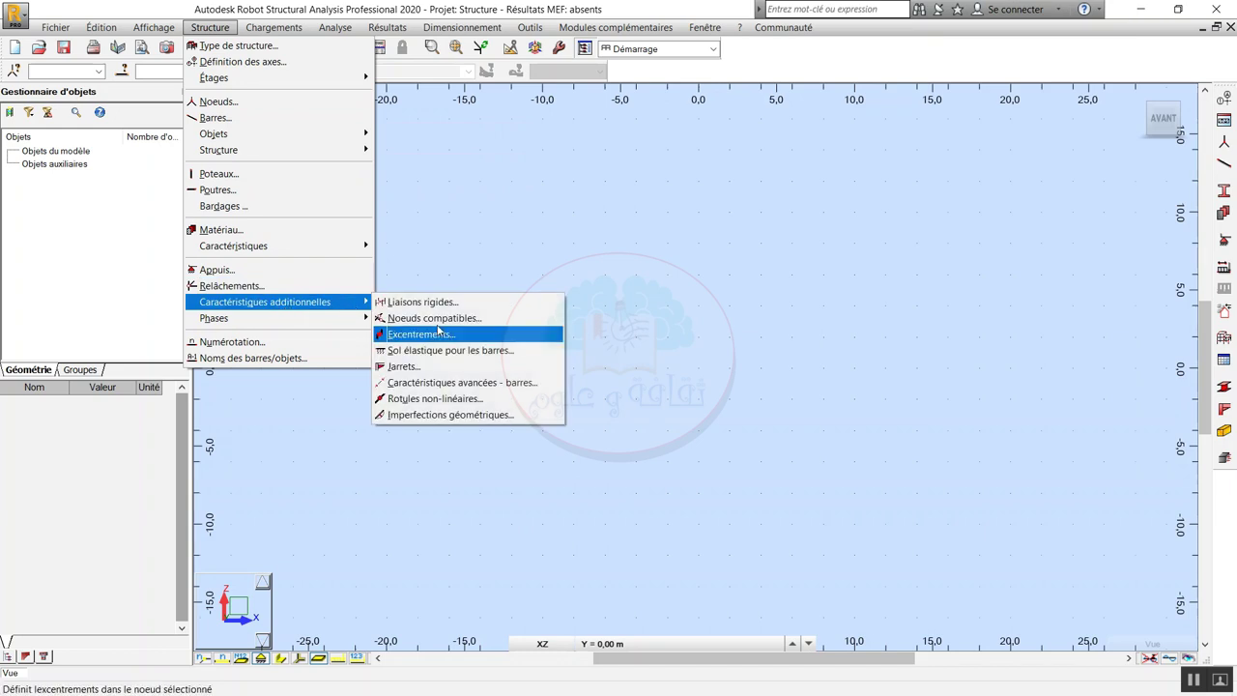
click(210, 27)
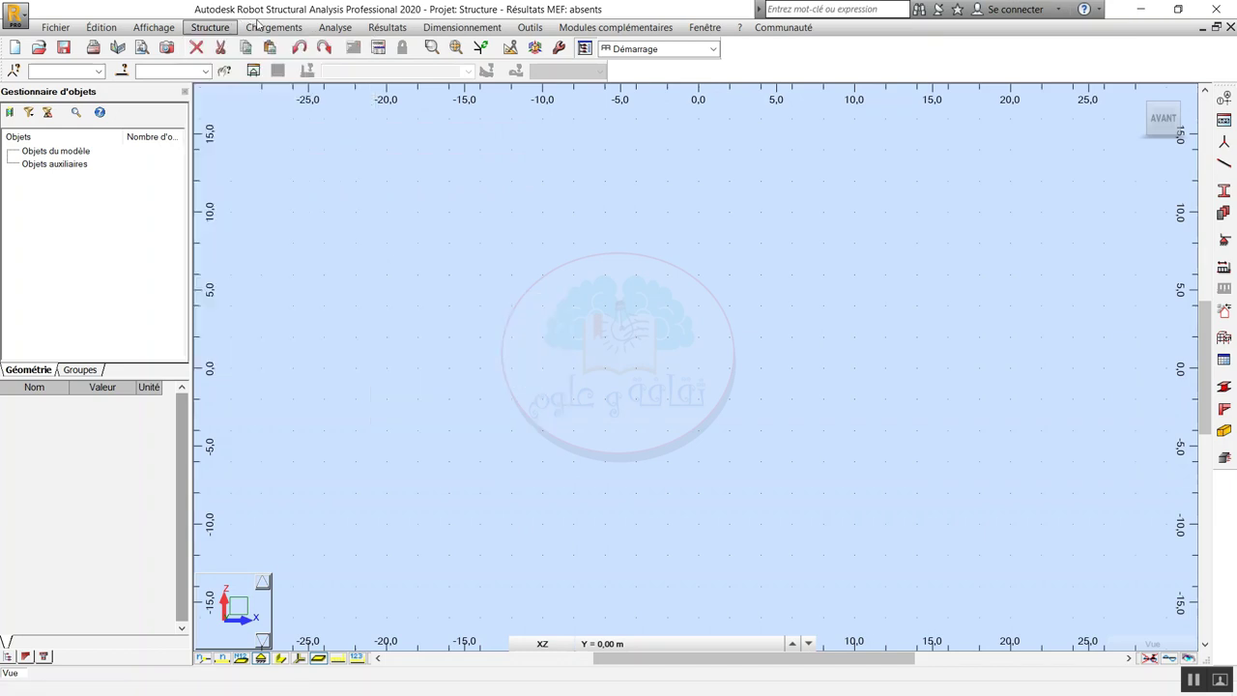
click(263, 27)
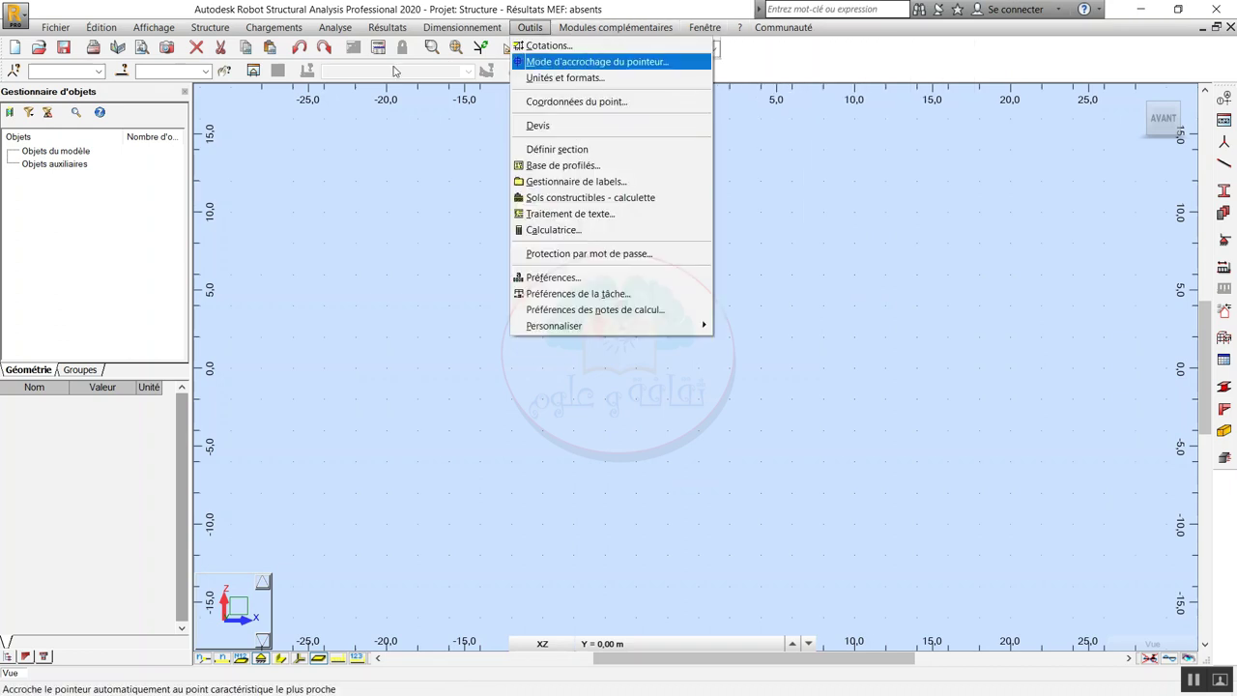
click(317, 14)
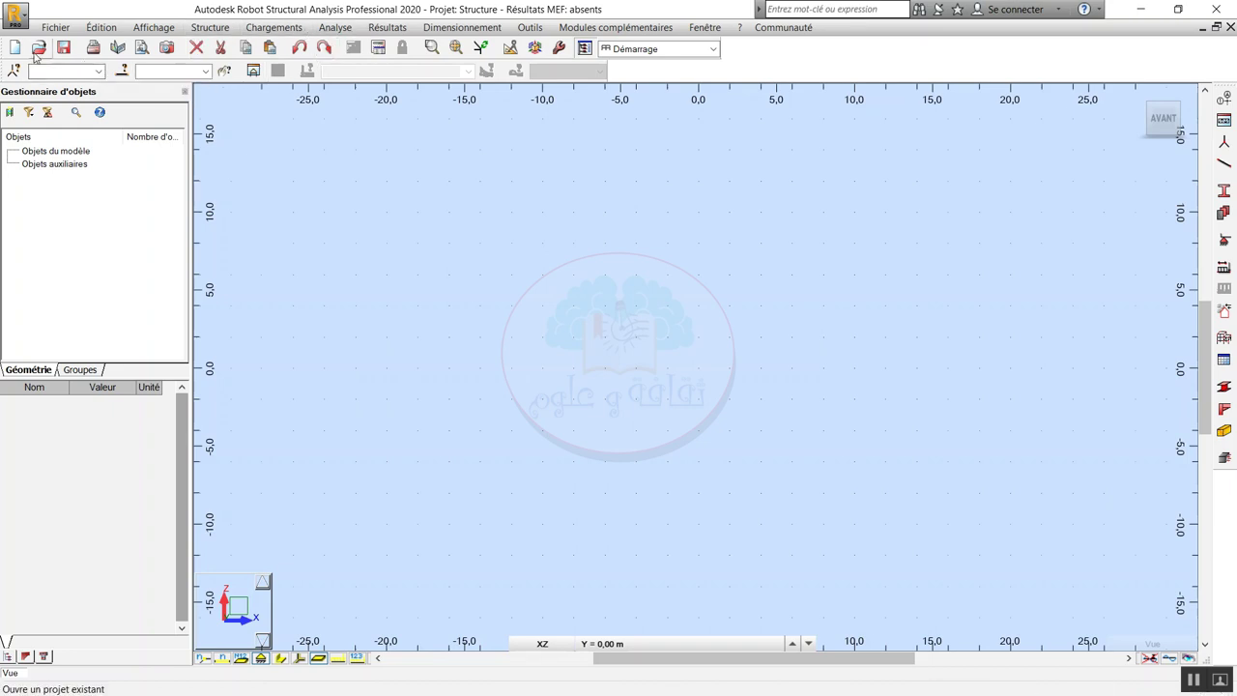
click(55, 29)
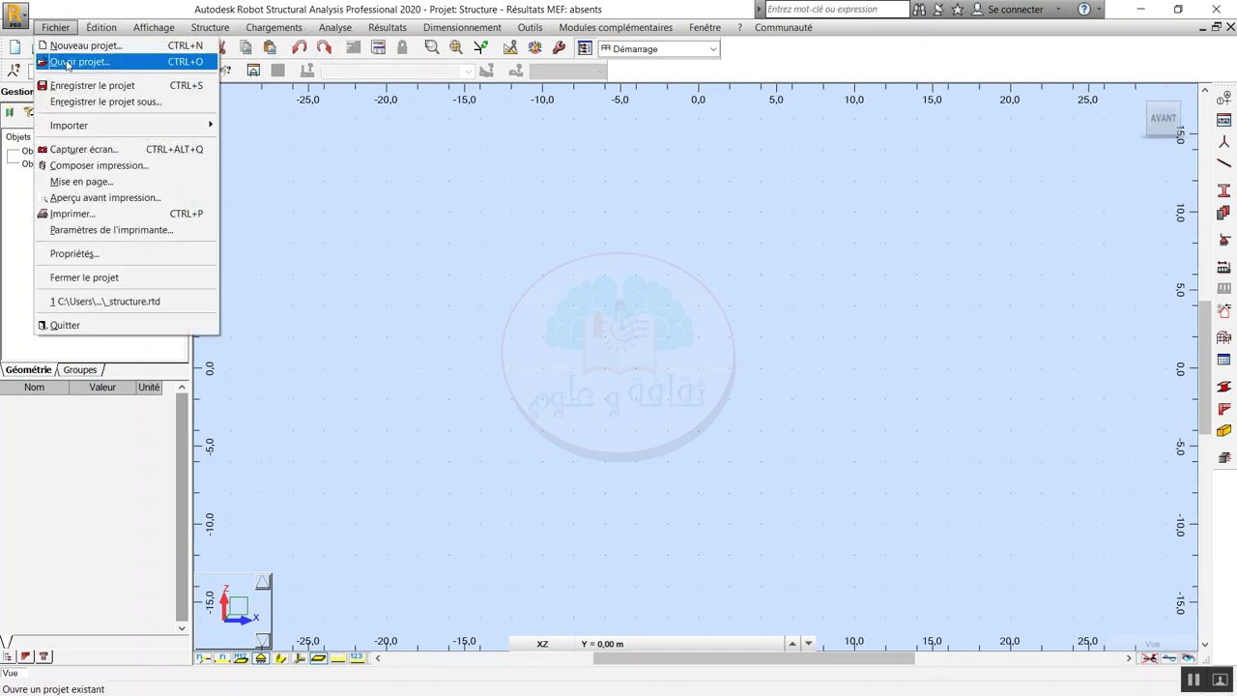
click(106, 23)
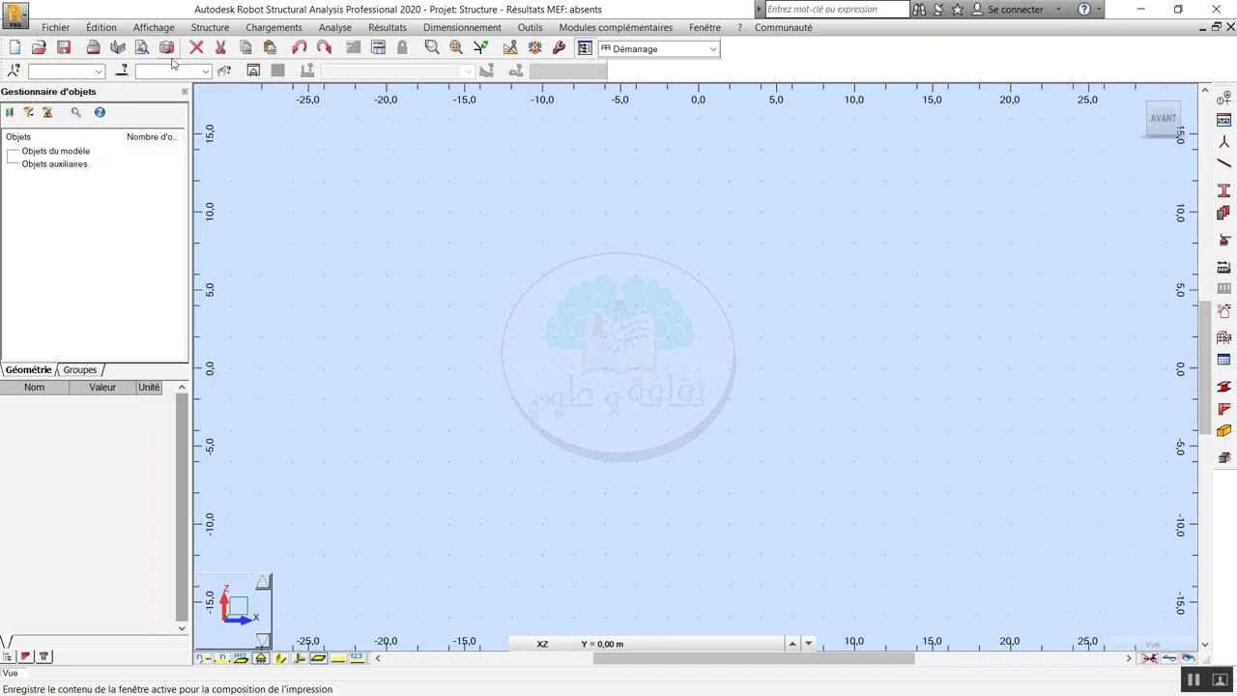
click(112, 35)
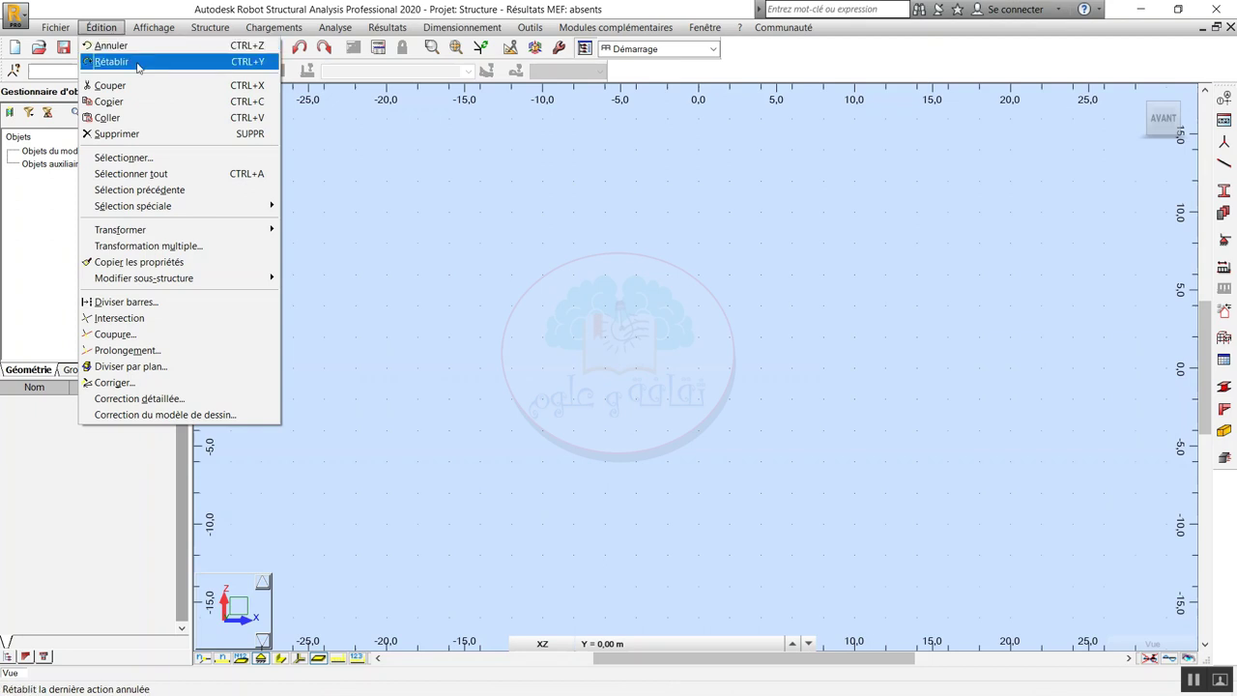
click(374, 76)
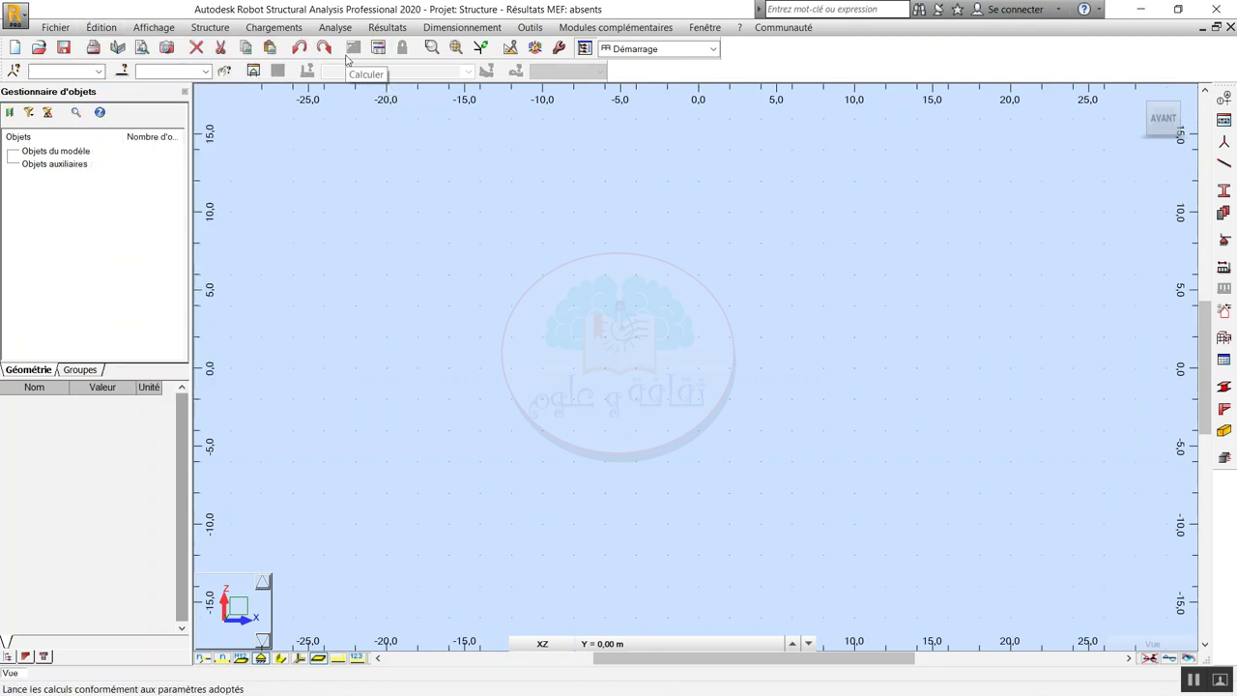
click(336, 27)
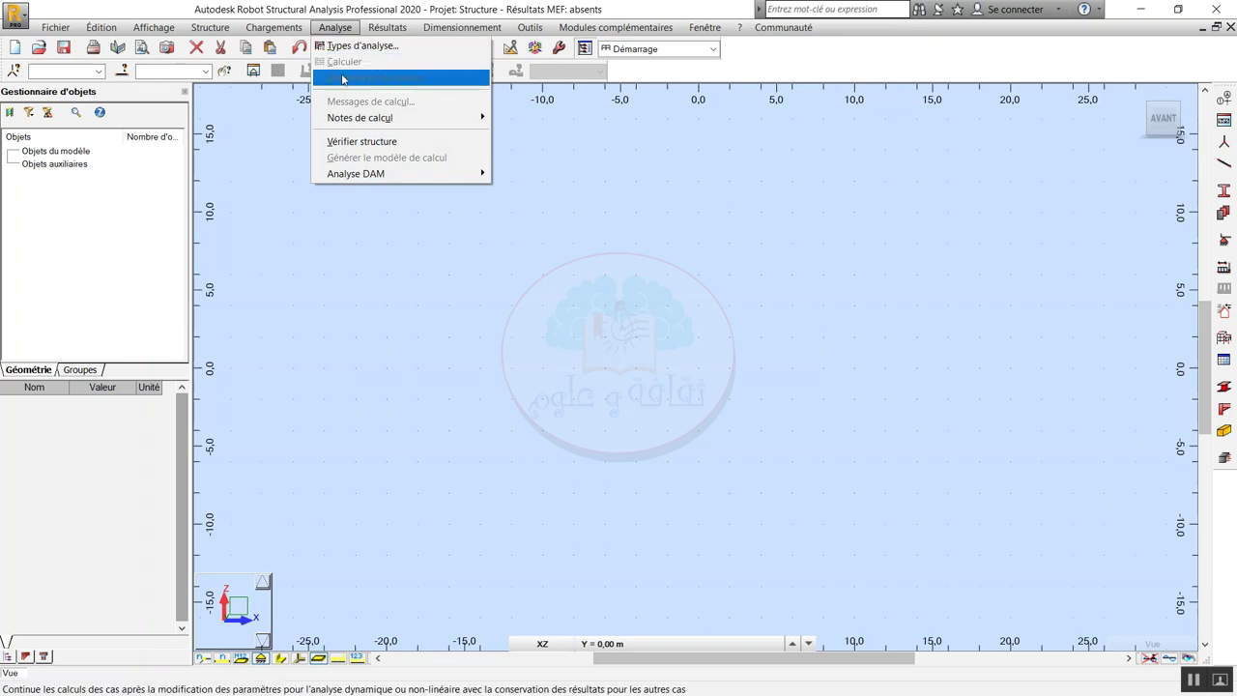
click(205, 124)
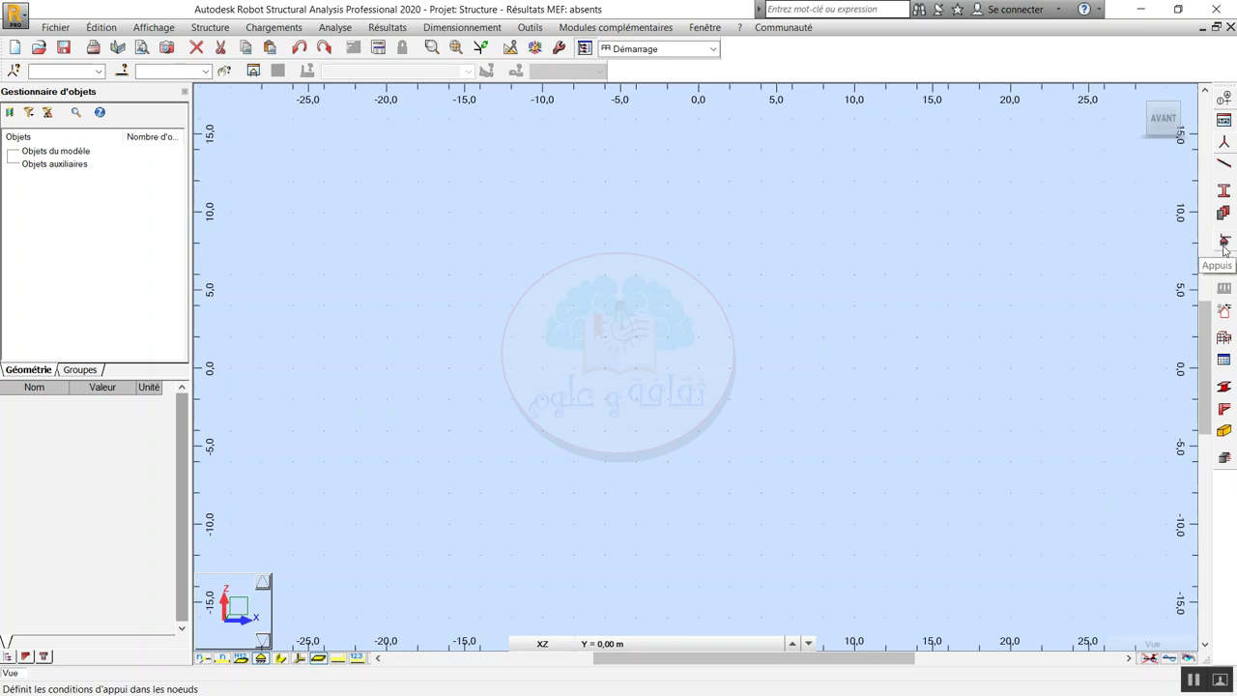
- Keep the XZ plane from the status-bar view list and bring up the Vue dialog at level 0,00
click(1225, 242)
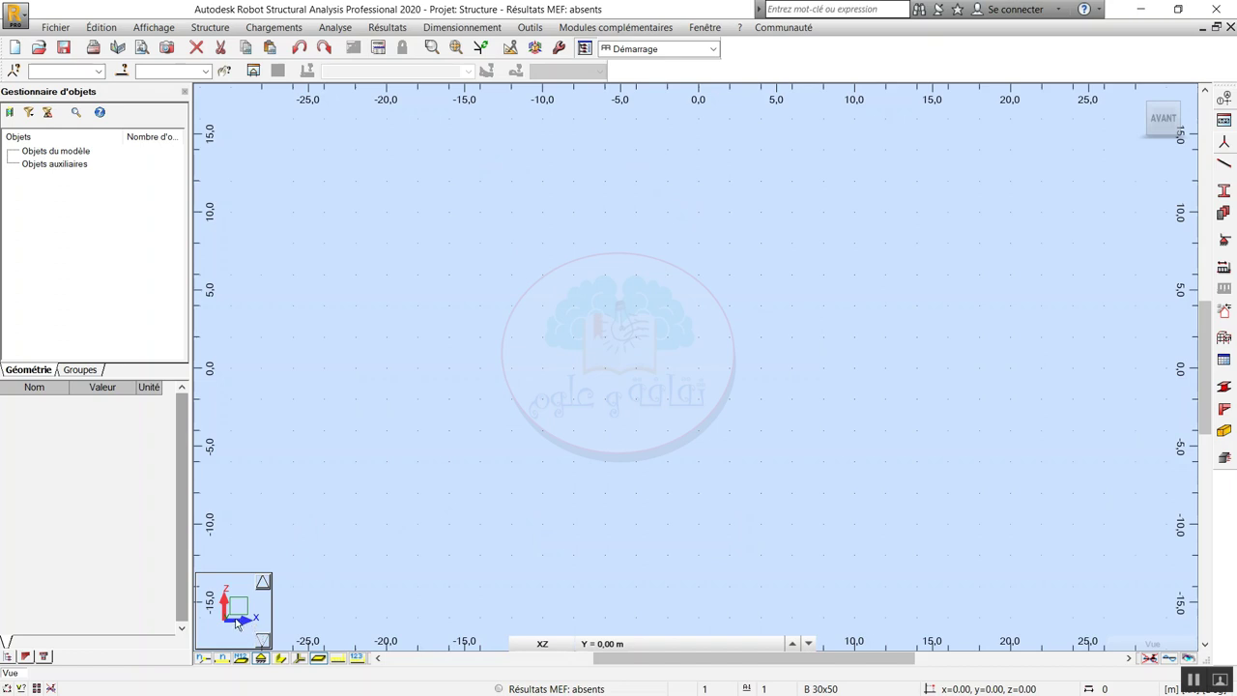
click(543, 644)
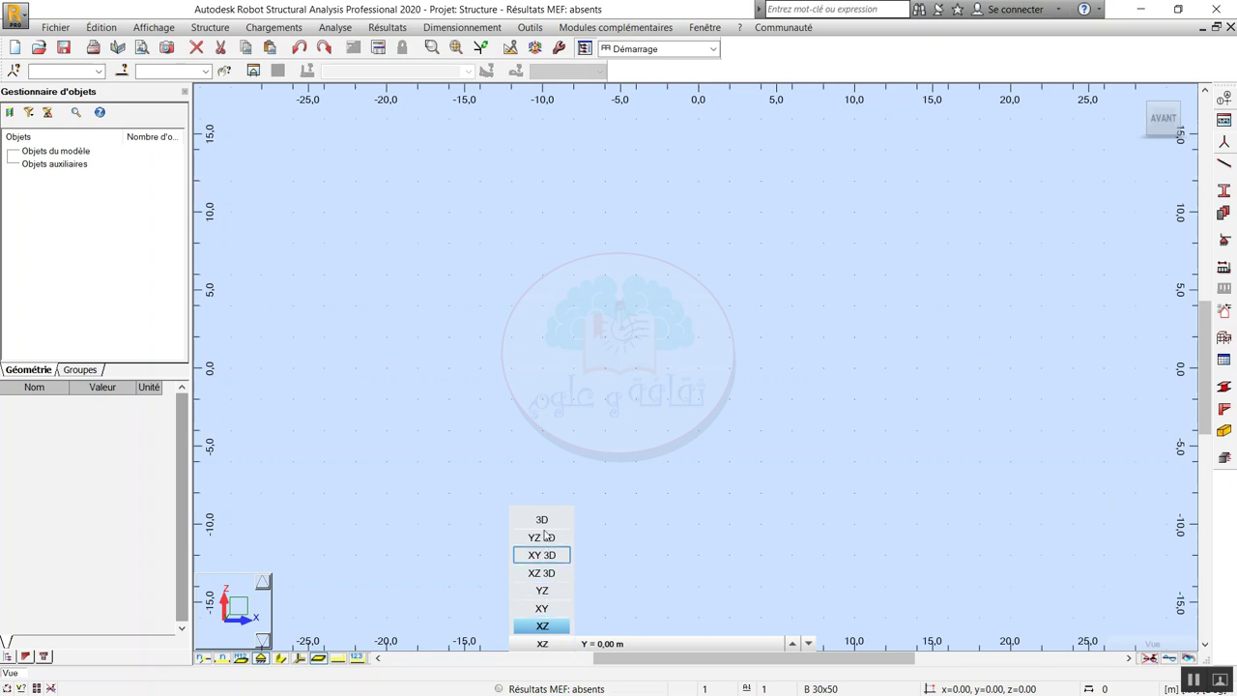
click(613, 622)
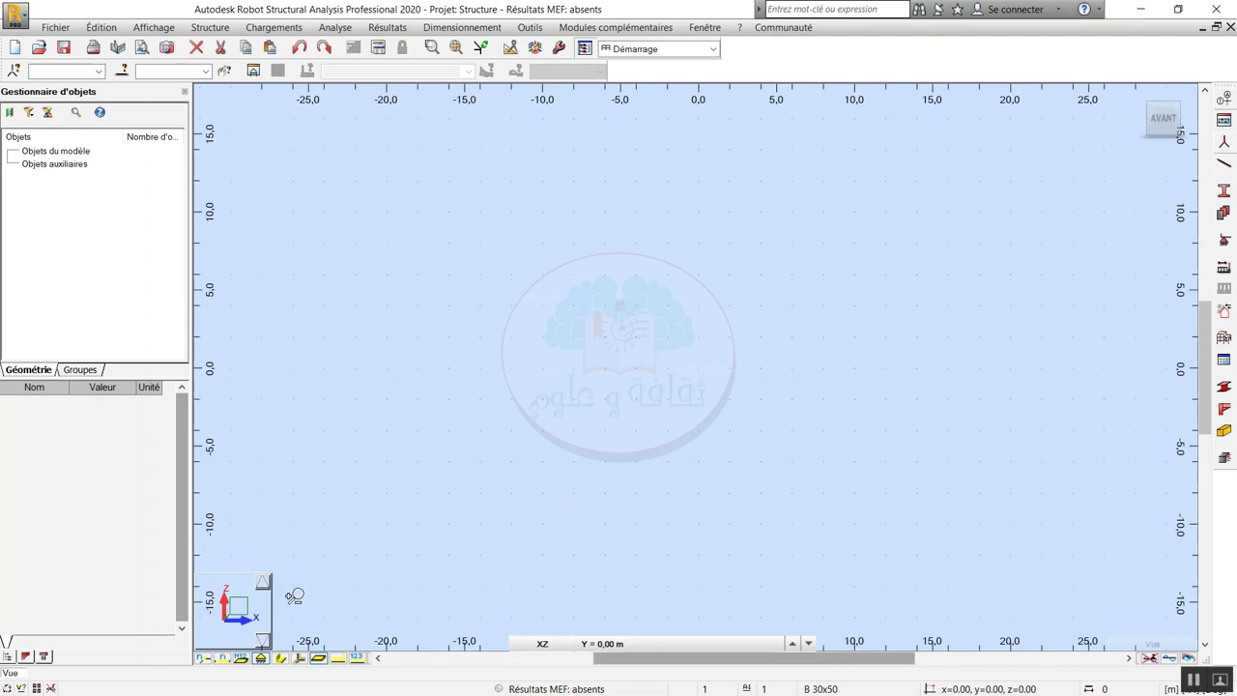
click(230, 619)
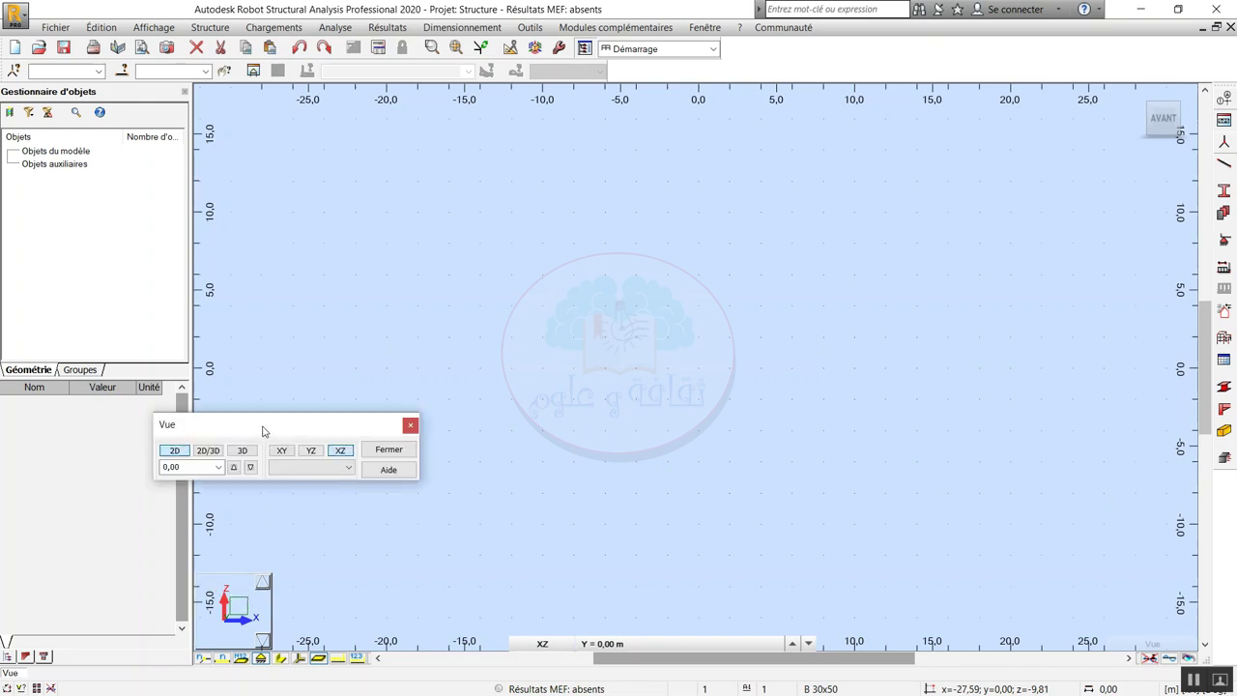
- Move the Vue dialog, select its 0,00 level value, and close it with Fermer
drag(262, 431, 562, 429)
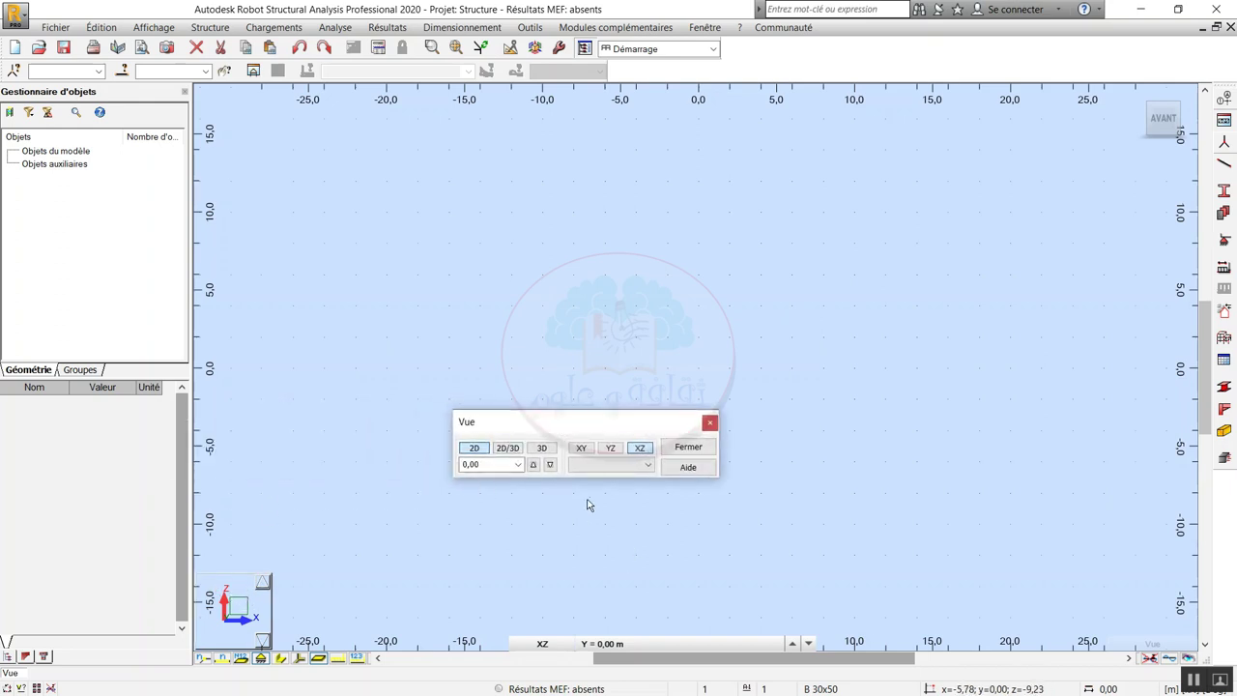
double_click(476, 464)
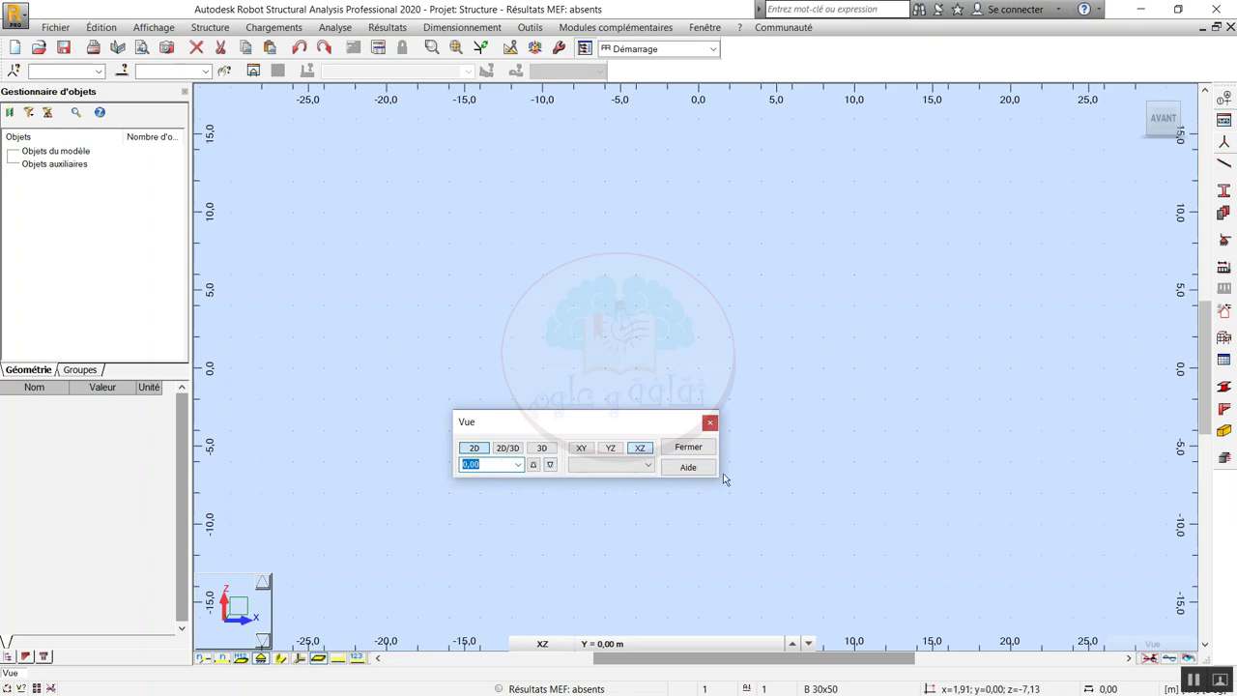
click(709, 423)
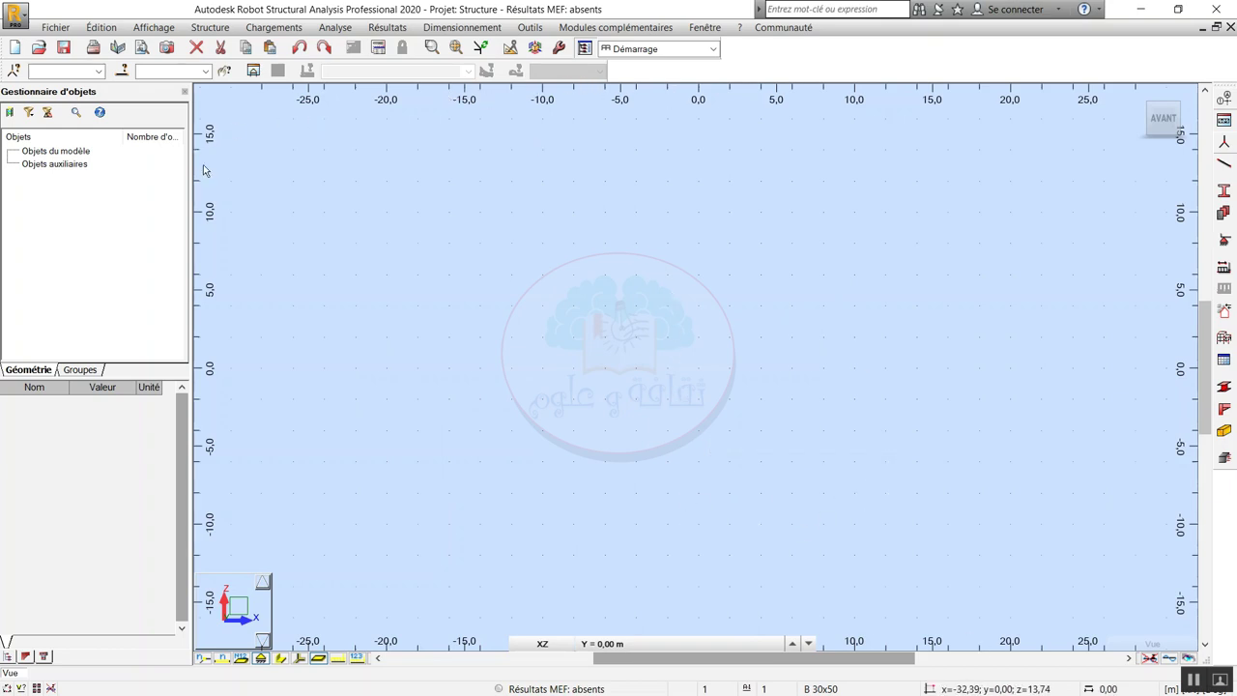
scroll(803, 399, right, 3)
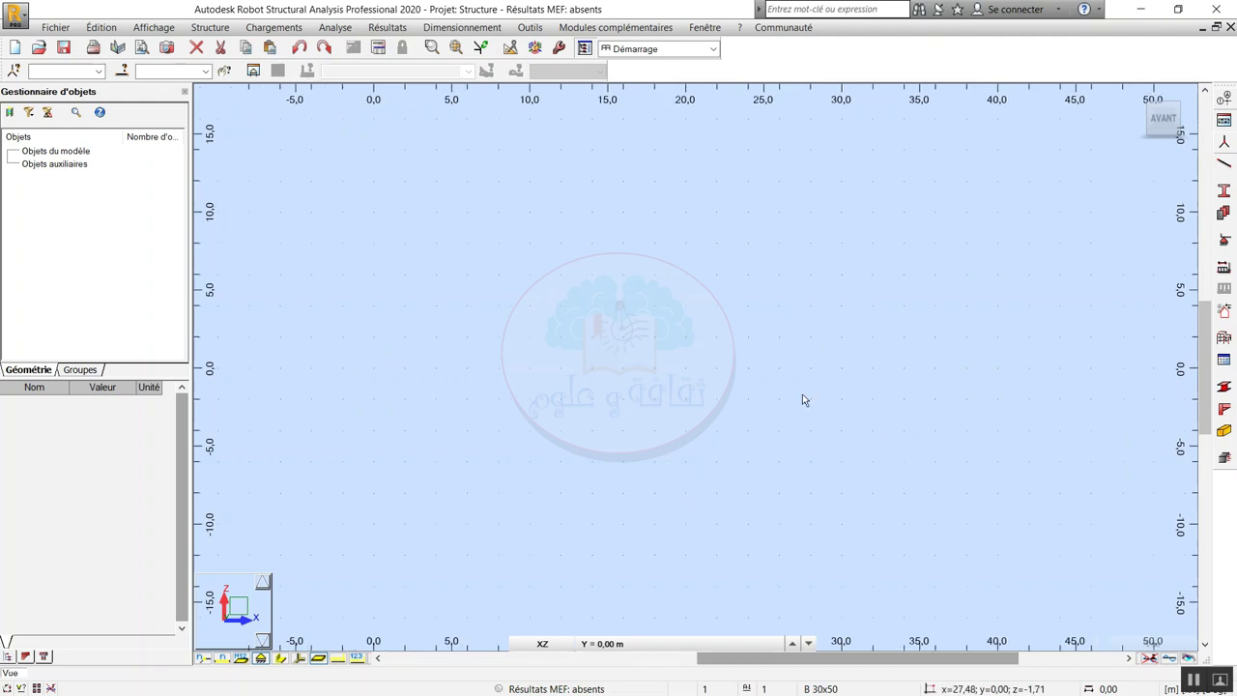
- Set the grid spacing to Dx = 1 and Dy = 1 and apply it
click(150, 28)
mouse_move(212, 237)
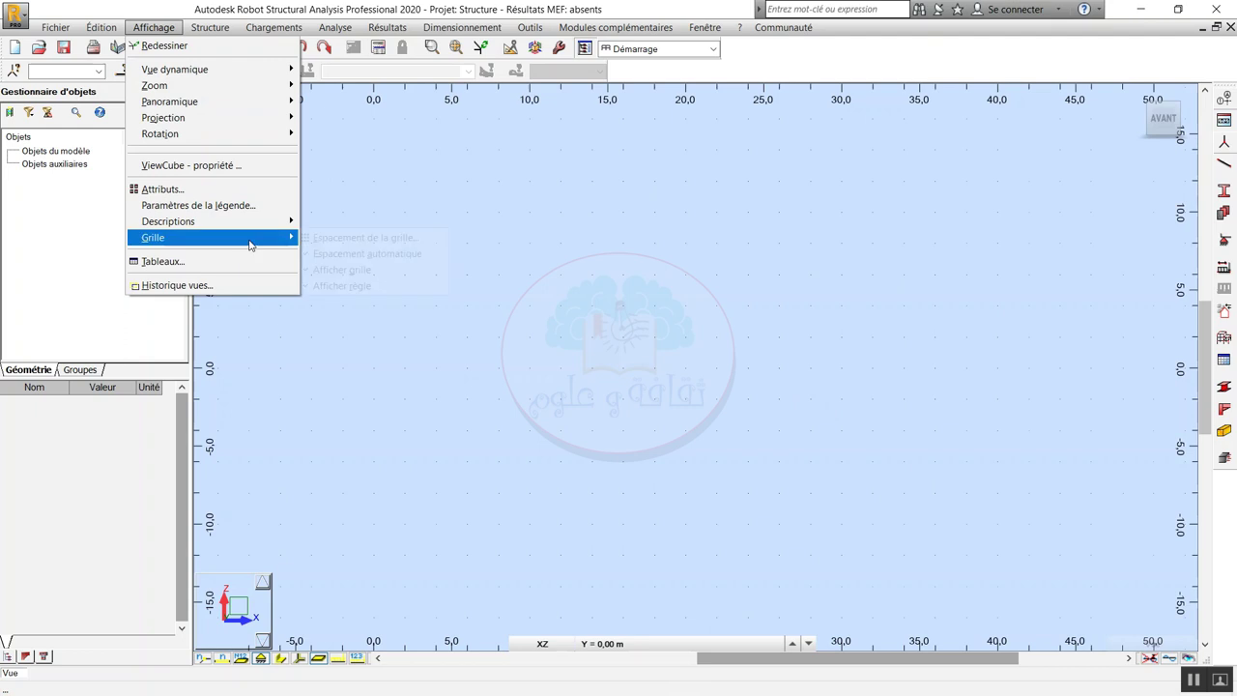
click(303, 240)
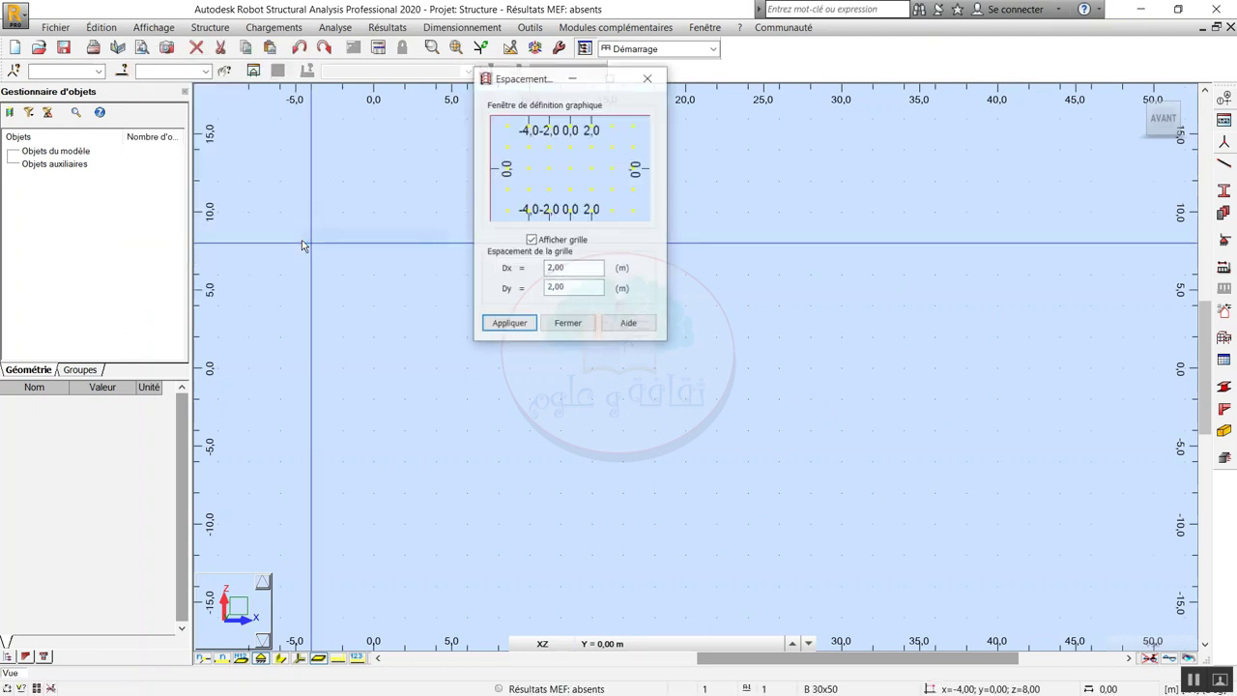
double_click(580, 271)
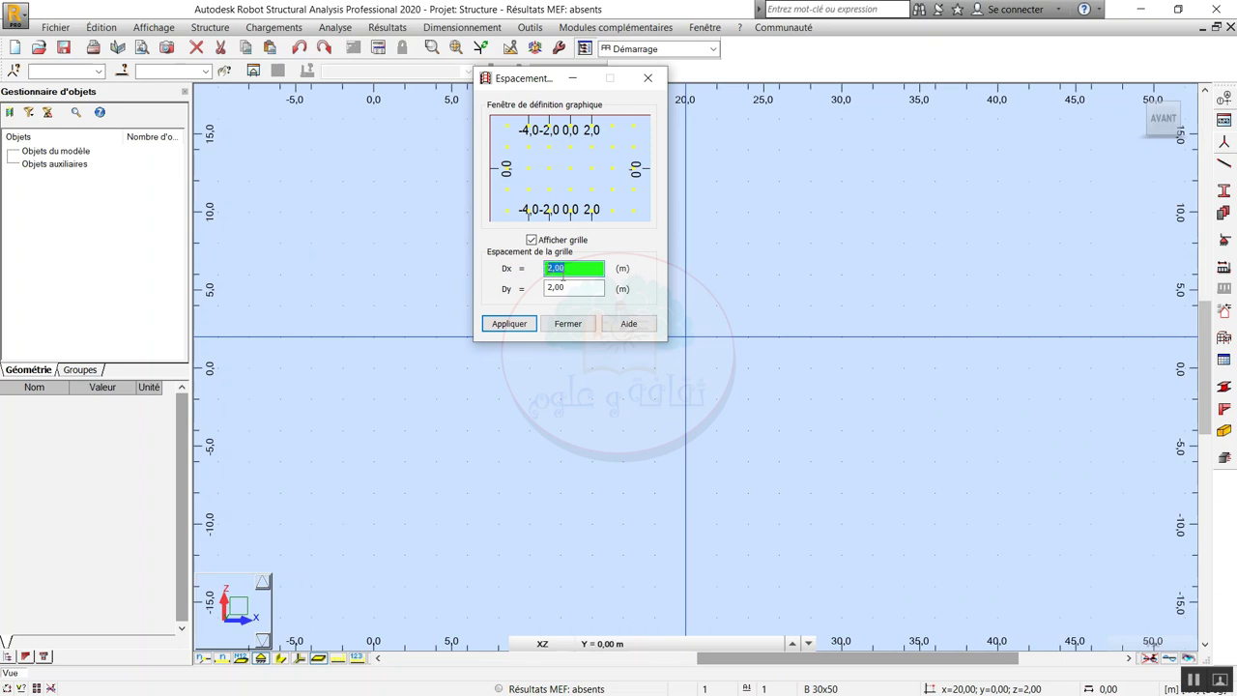
text(1)
double_click(597, 289)
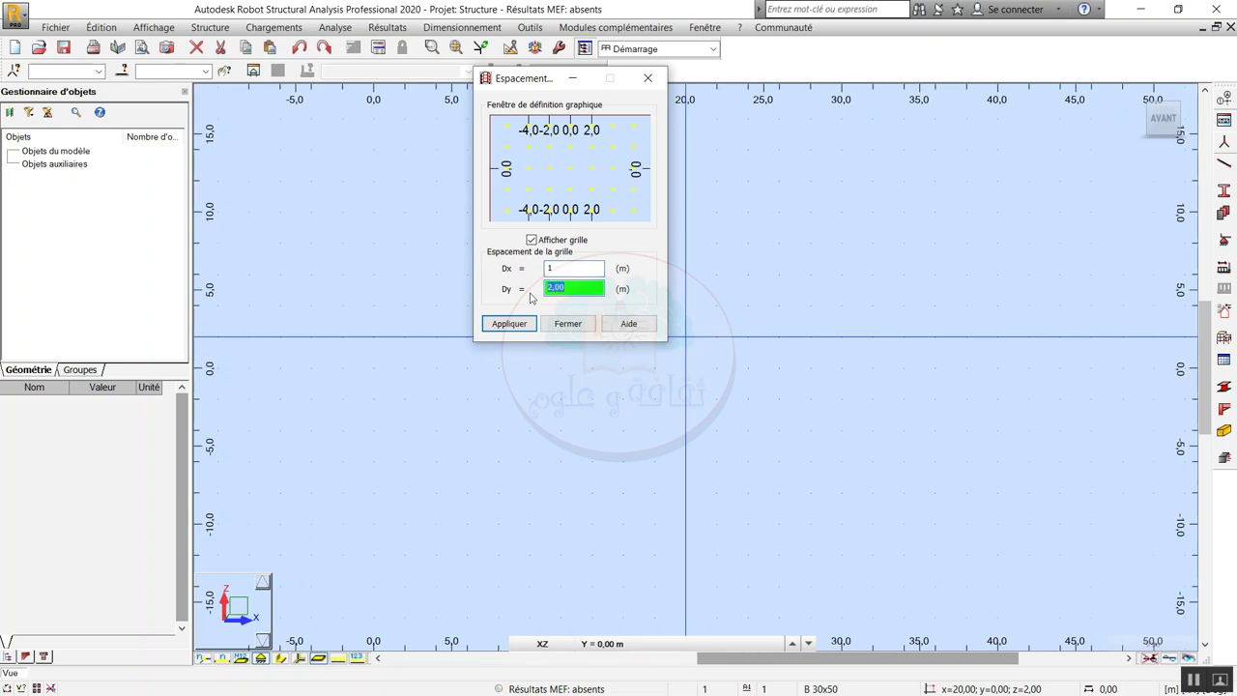
text(1)
click(522, 327)
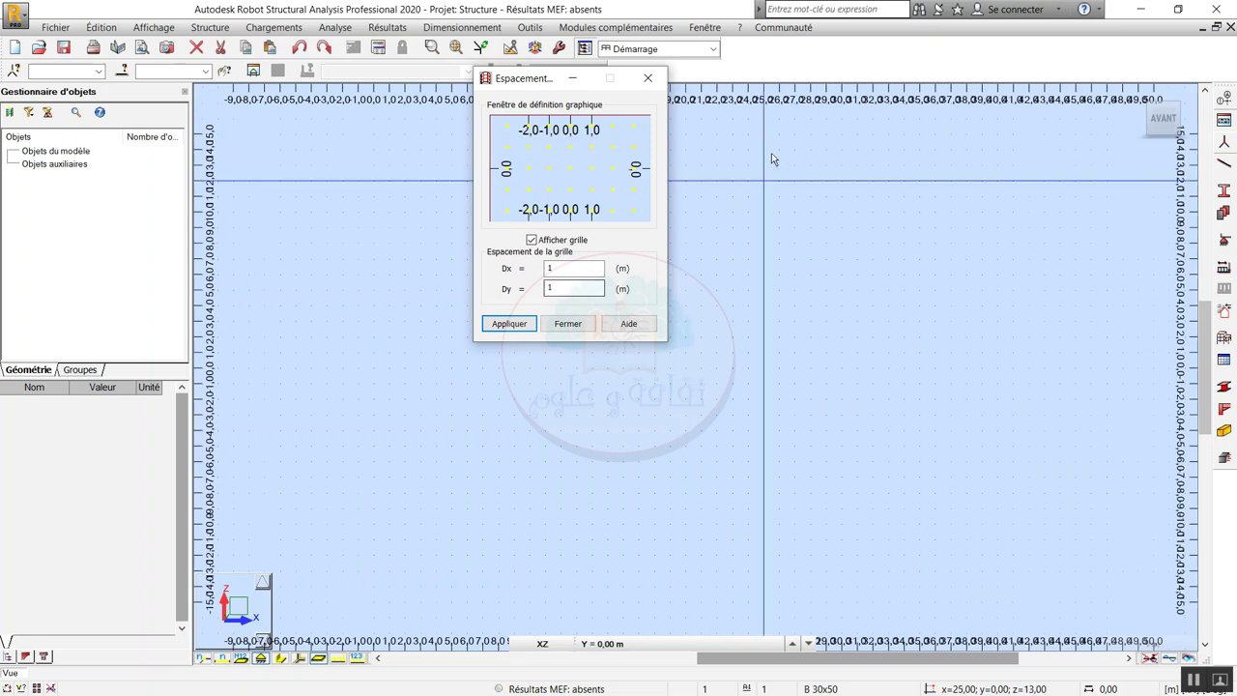
- Toggle Afficher grille off and back on, then confirm the 1 m grid spacing
scroll(749, 99, up, 2)
scroll(740, 104, up, 2)
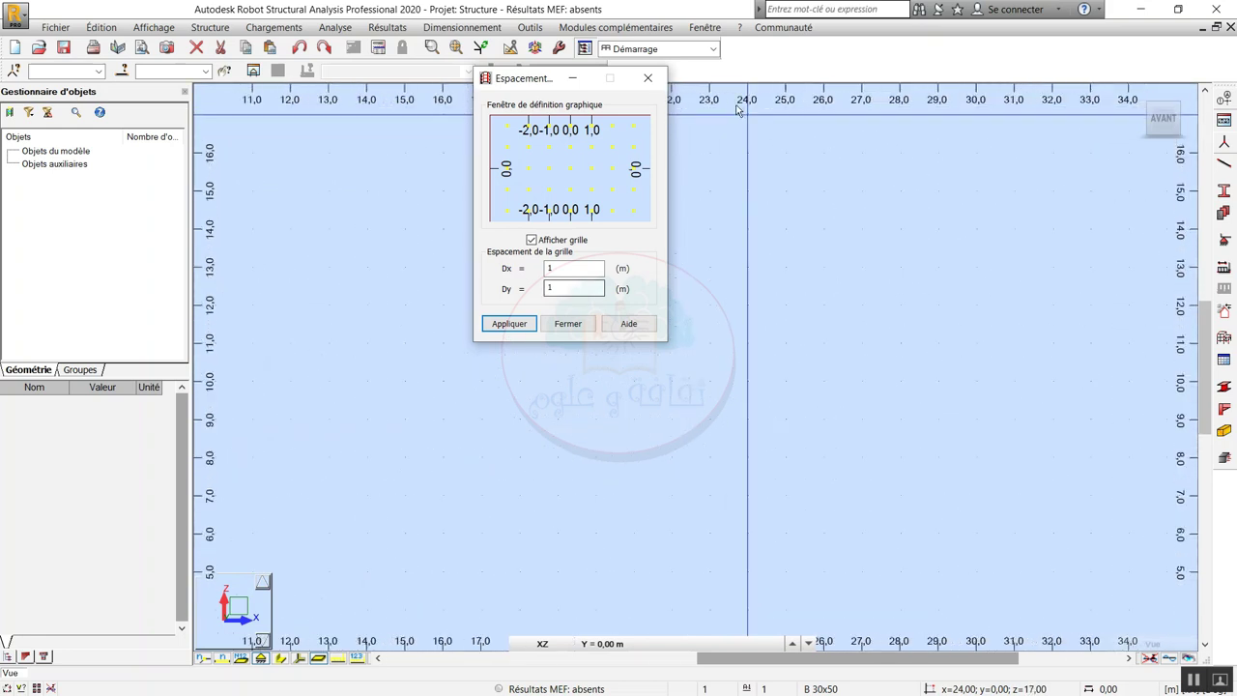
scroll(734, 108, up, 1)
scroll(715, 111, up, 1)
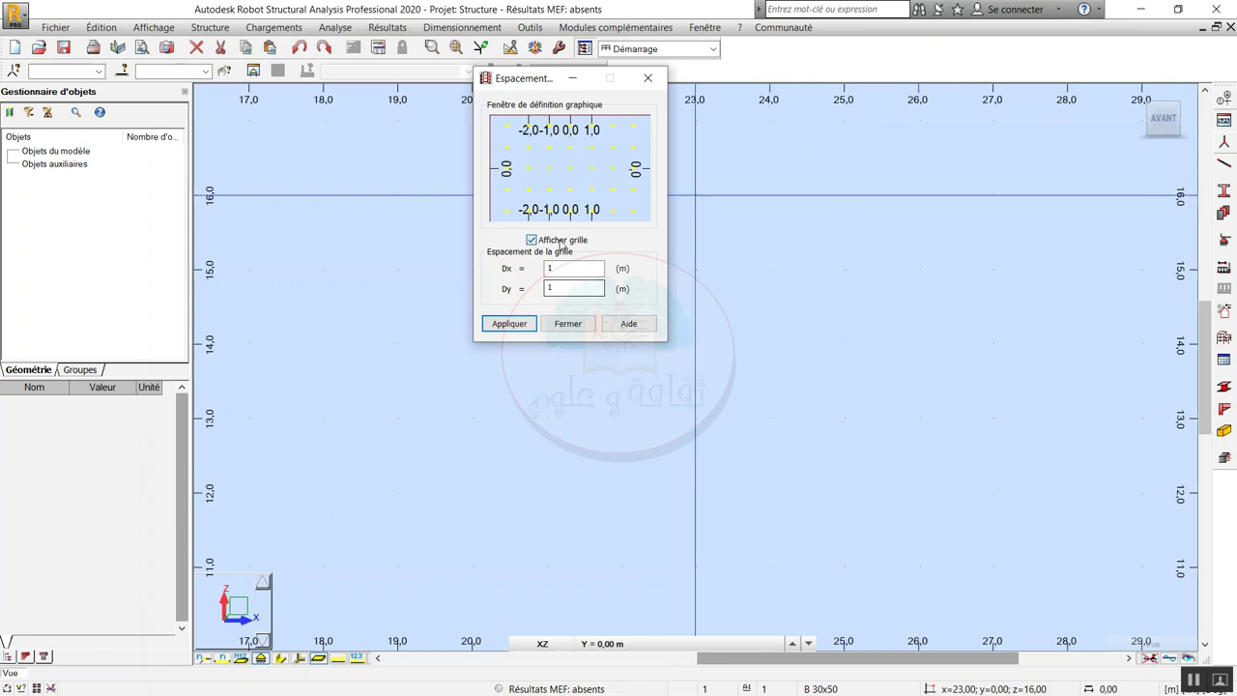
click(561, 242)
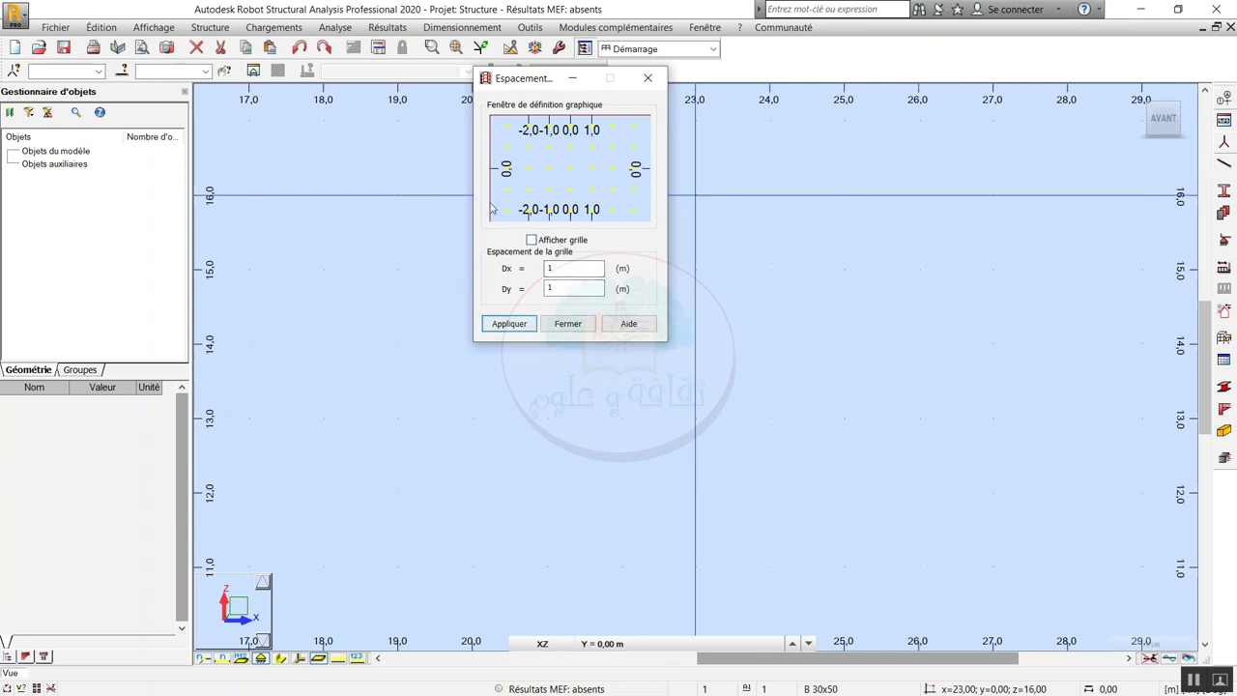
click(532, 240)
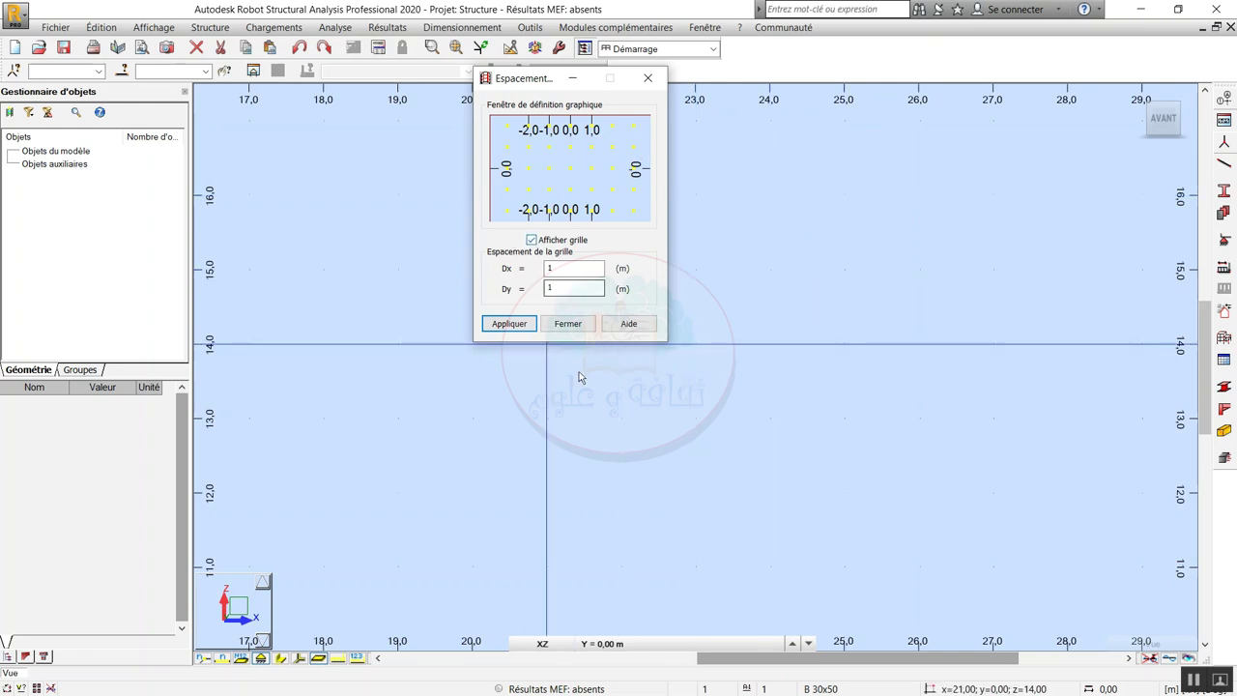
click(509, 323)
click(569, 324)
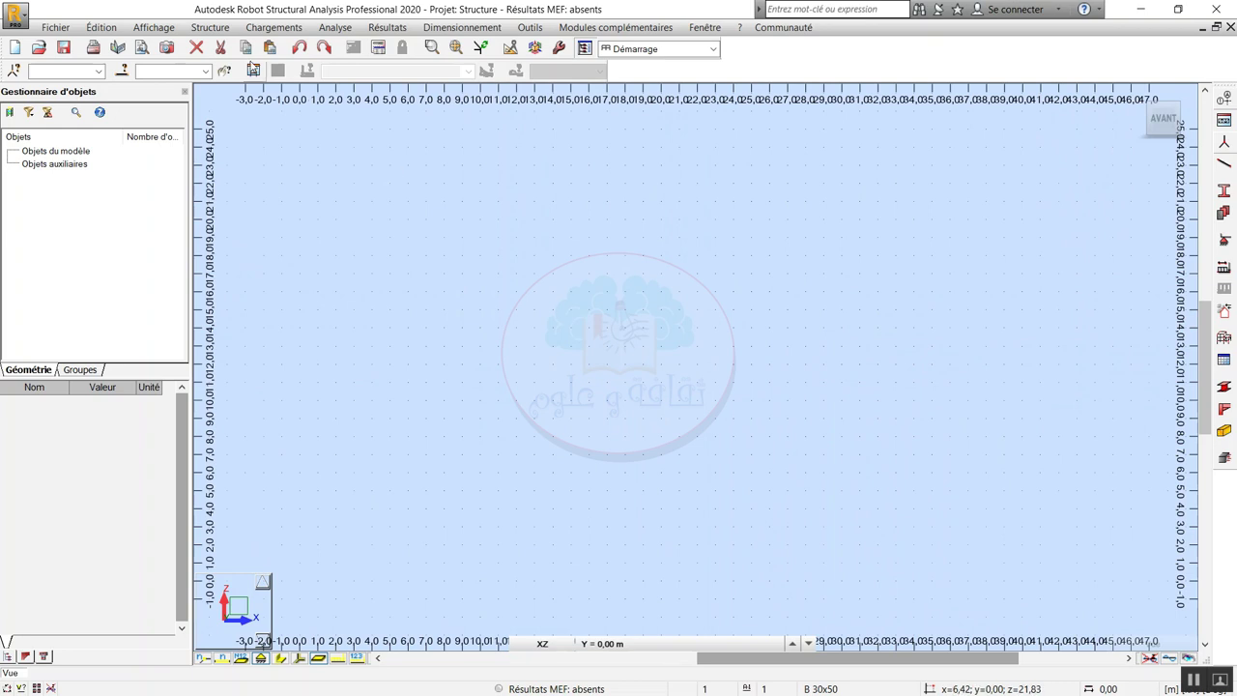
click(155, 27)
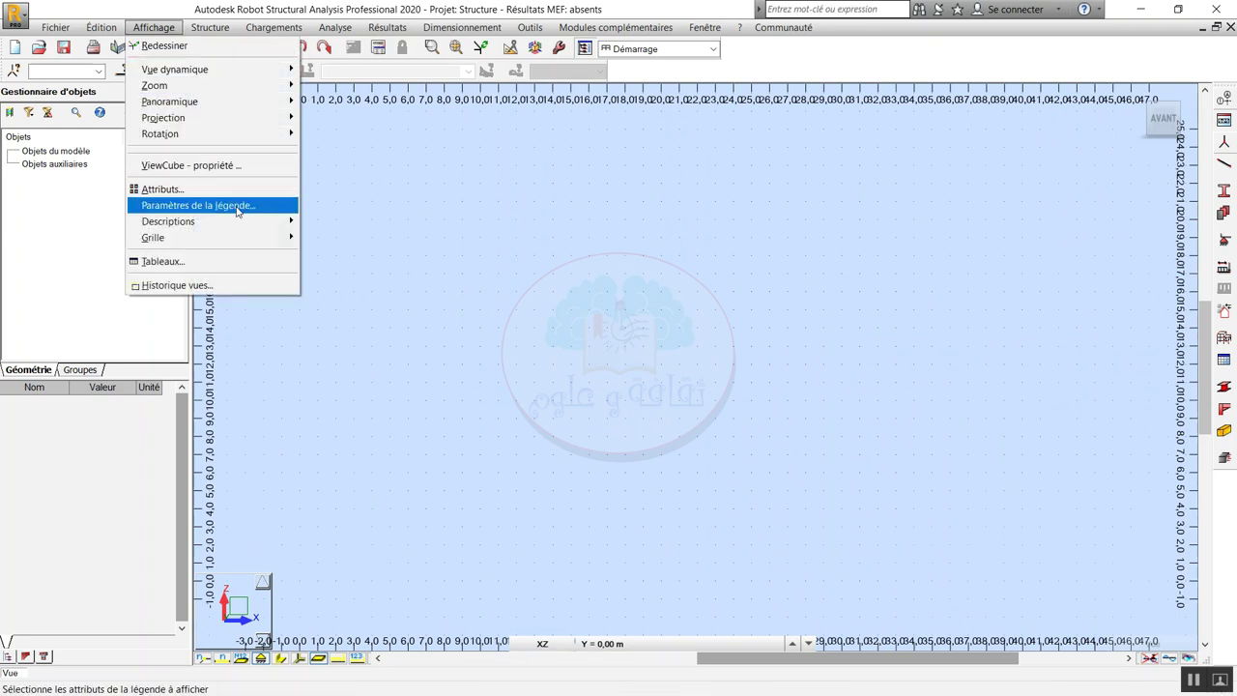
mouse_move(152, 237)
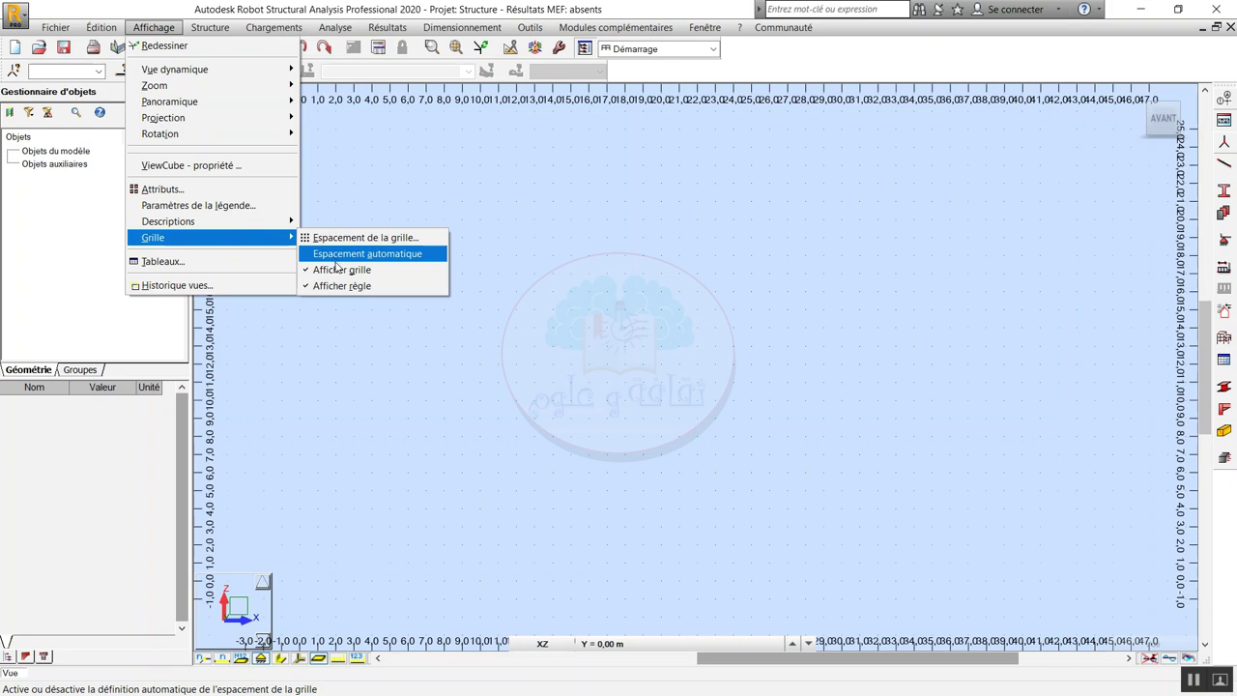
click(337, 270)
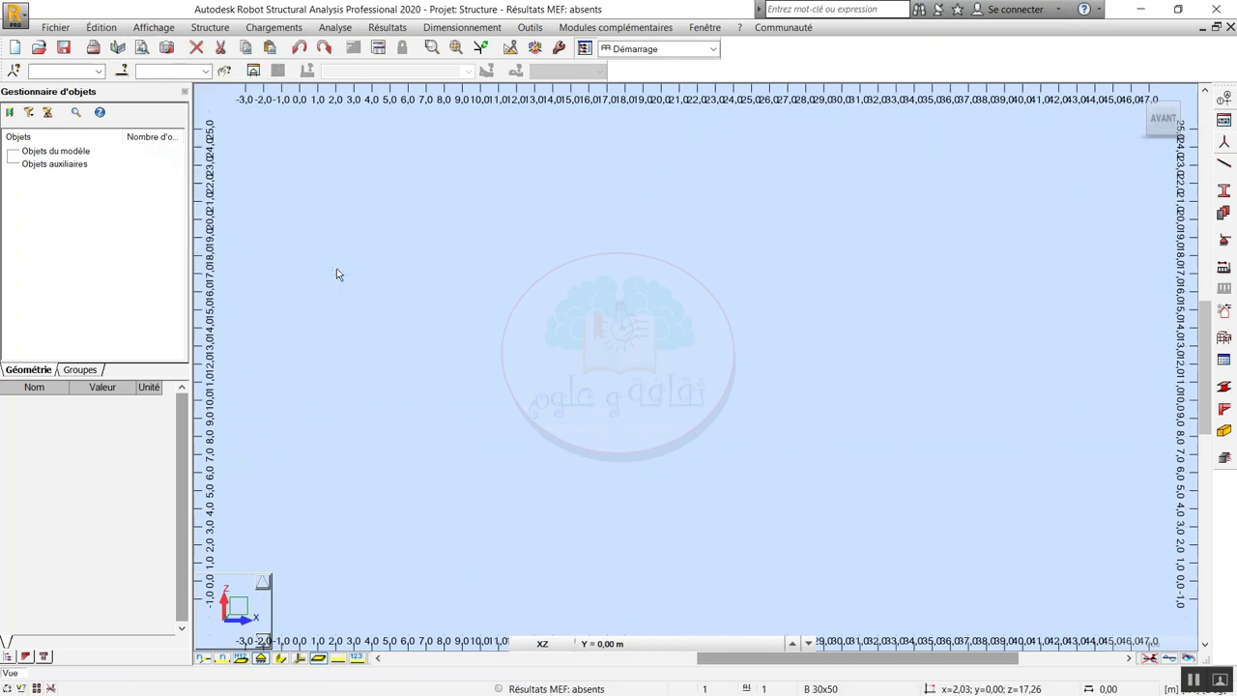
click(150, 26)
mouse_move(152, 236)
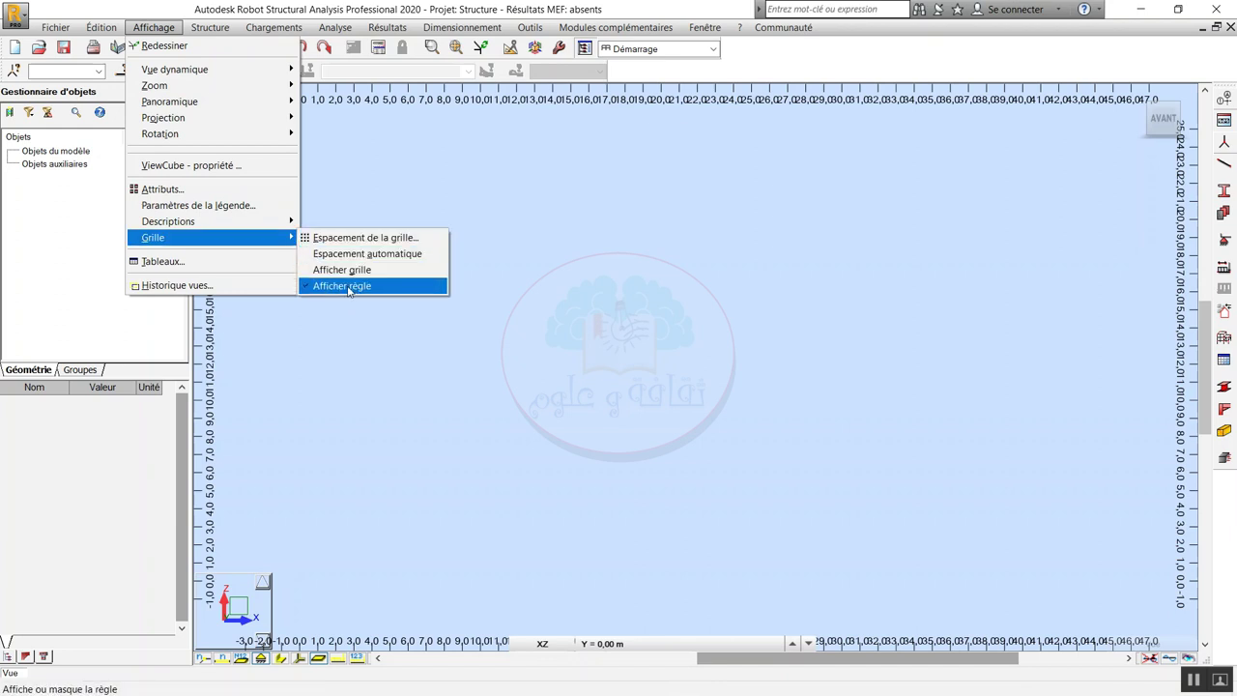
click(351, 287)
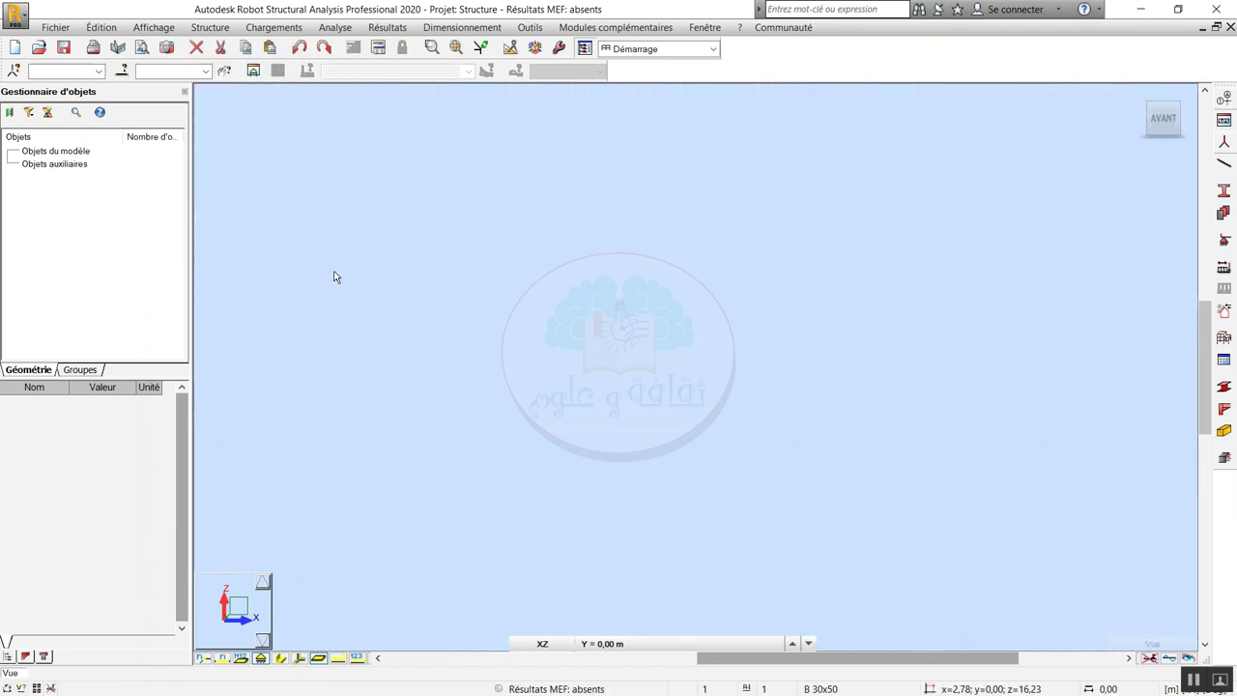
click(153, 27)
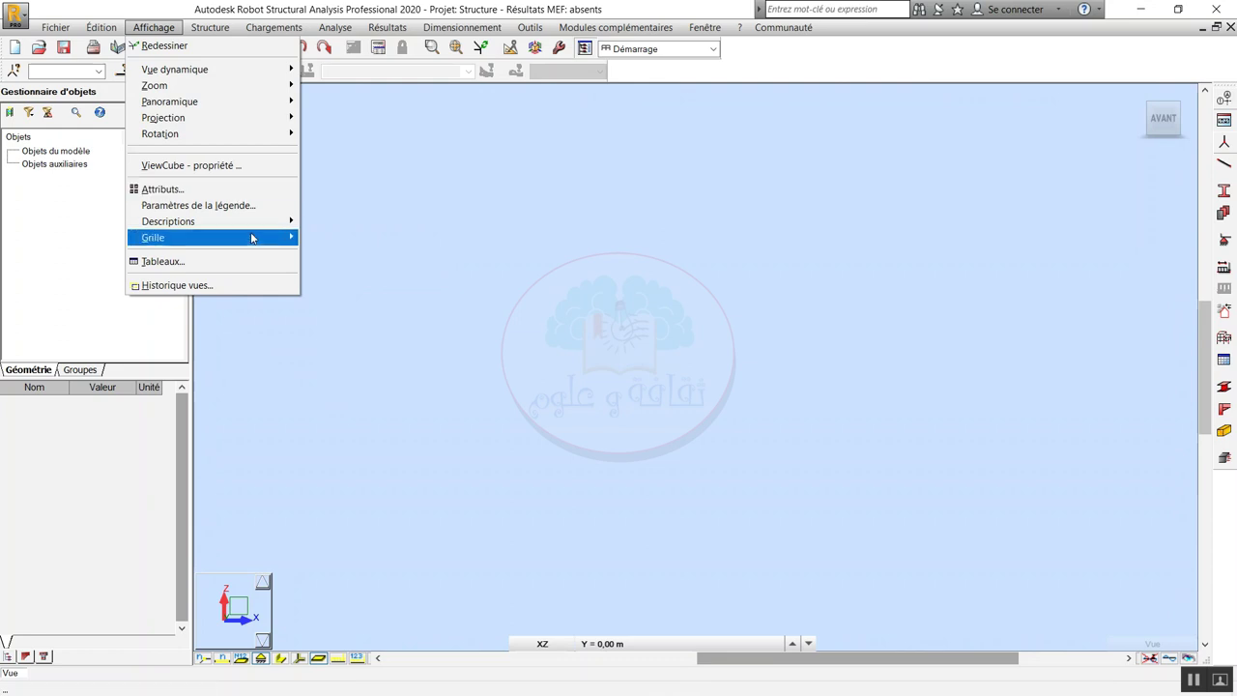
click(333, 270)
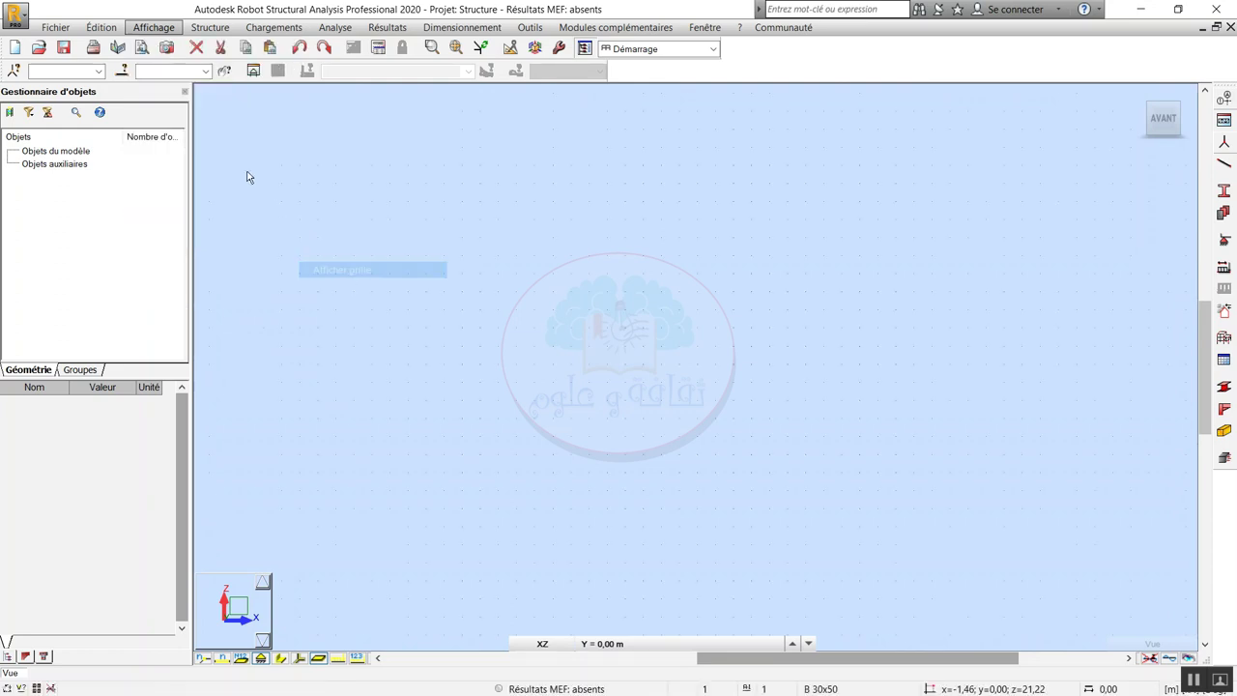
click(162, 28)
mouse_move(152, 237)
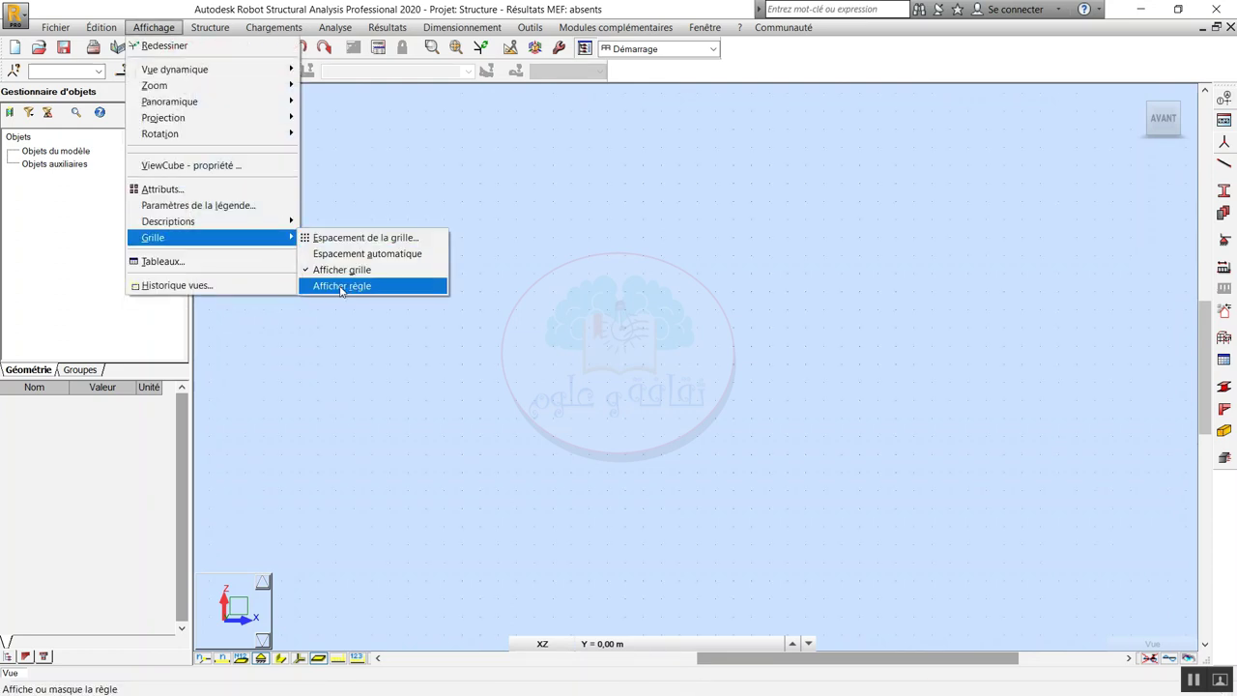
click(338, 285)
click(154, 27)
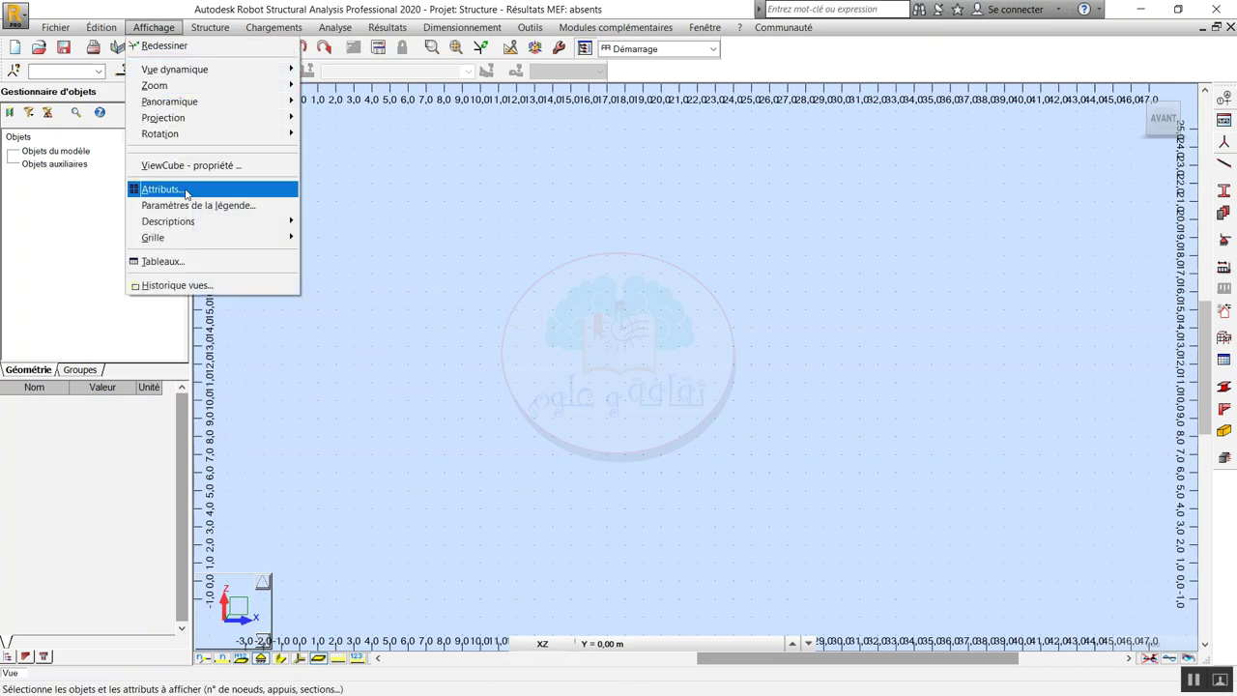
- Open Affichage des attributs, close it, then reopen it from the canvas shortcut menu
click(177, 190)
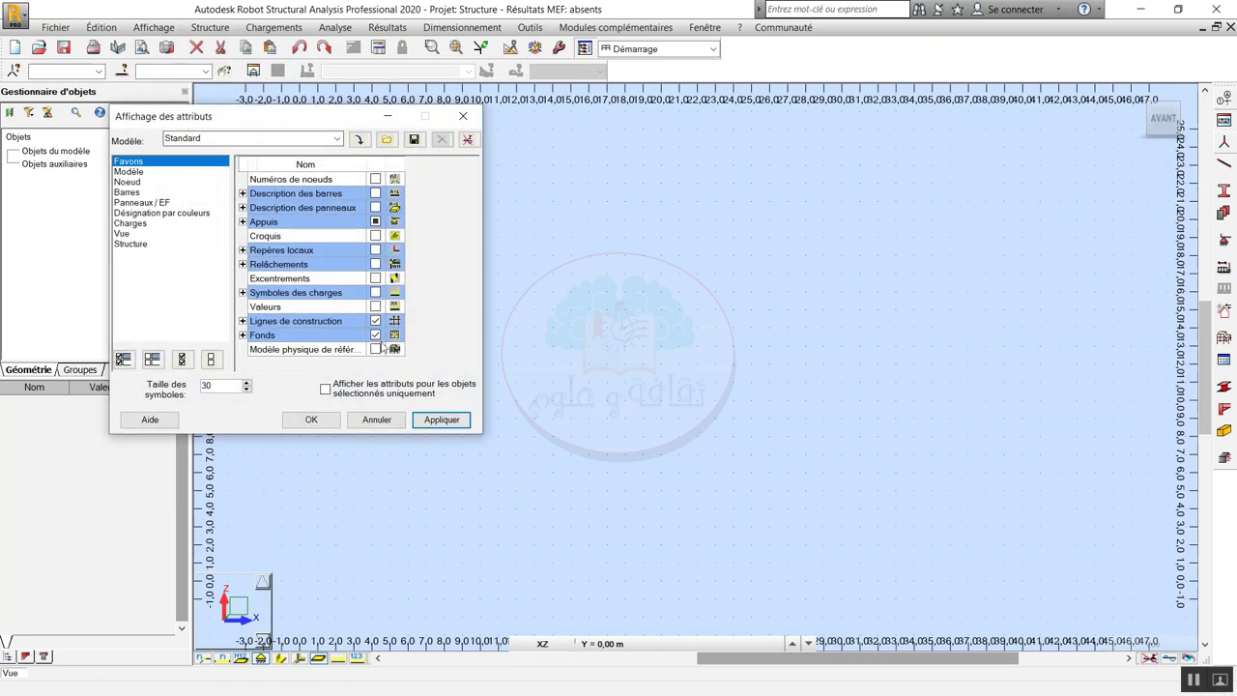
click(460, 116)
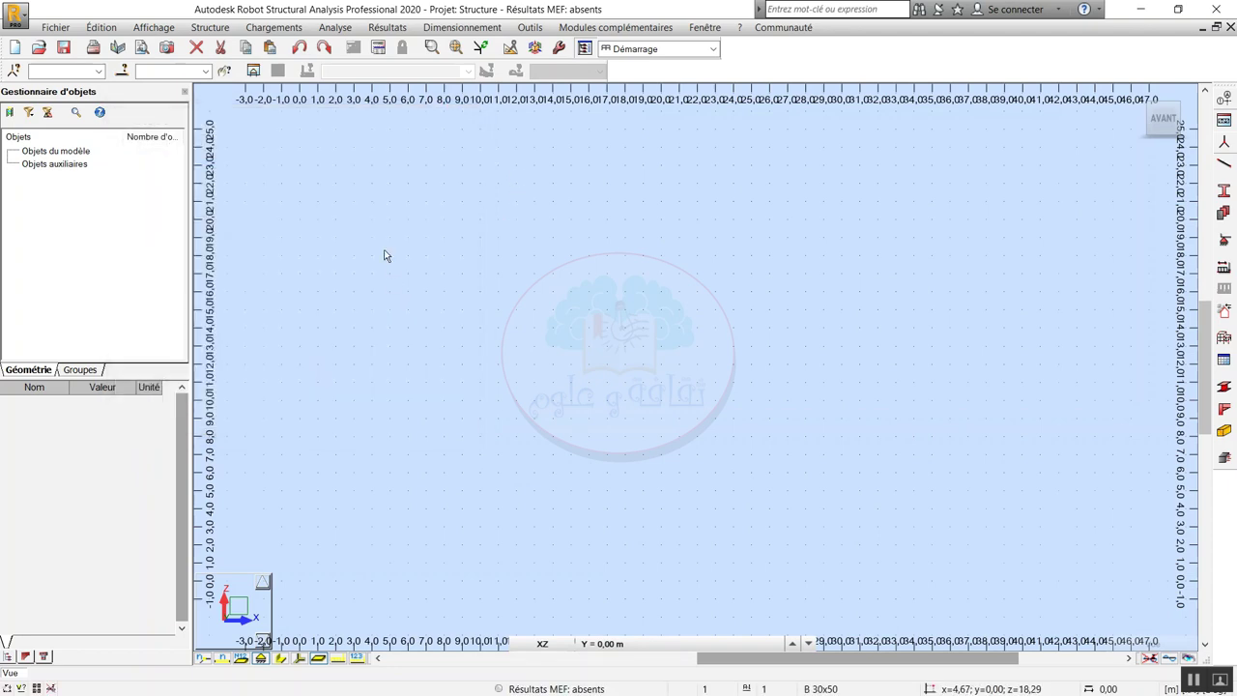
right_click(384, 256)
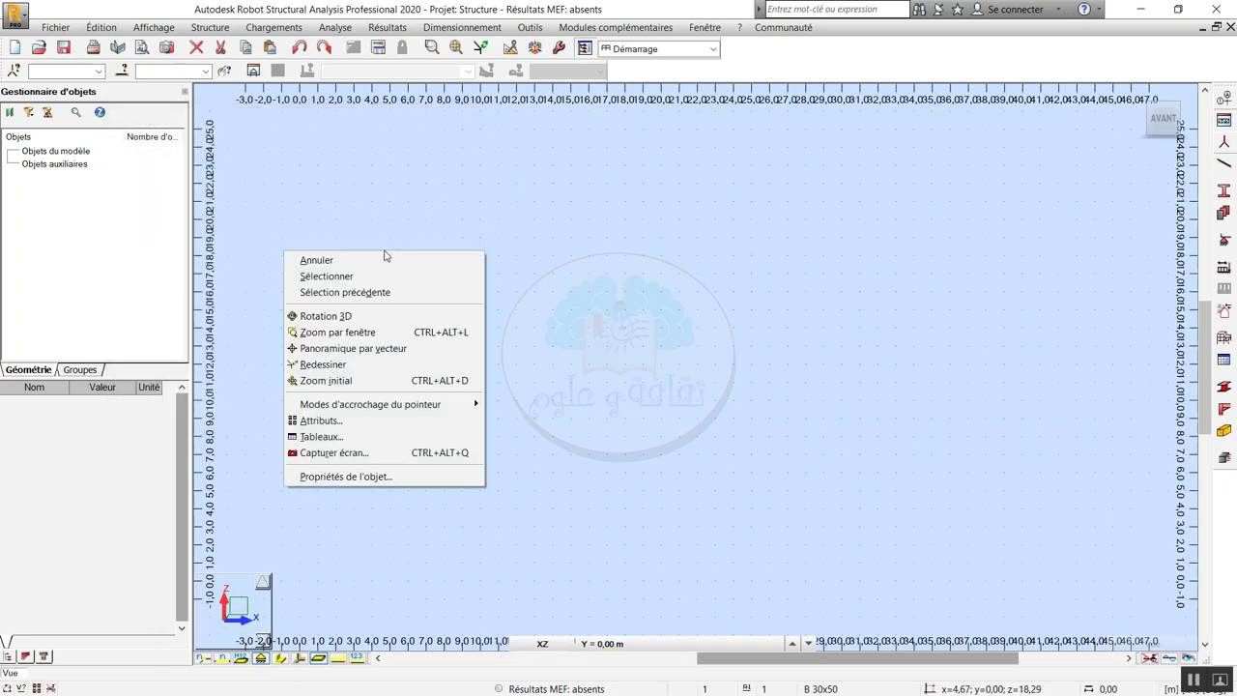
click(359, 424)
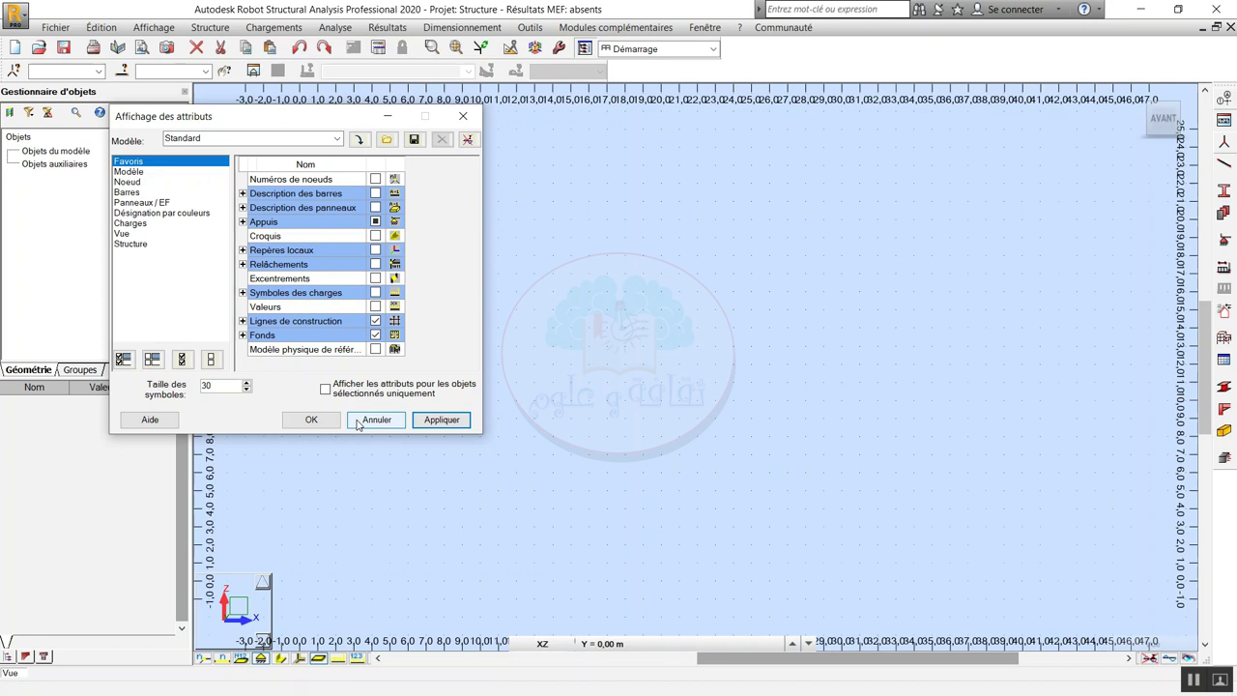
- In the Noeud attributes, try node numbers and hiding nodes, leaving them all unticked
click(142, 170)
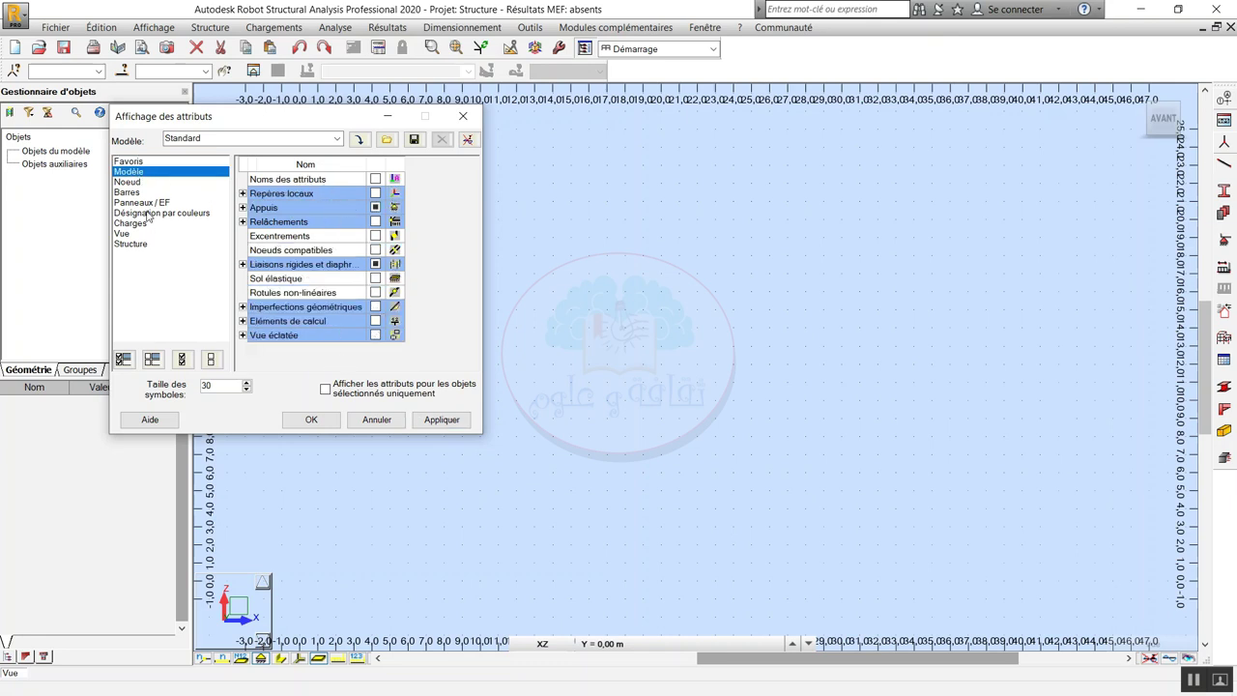
click(130, 183)
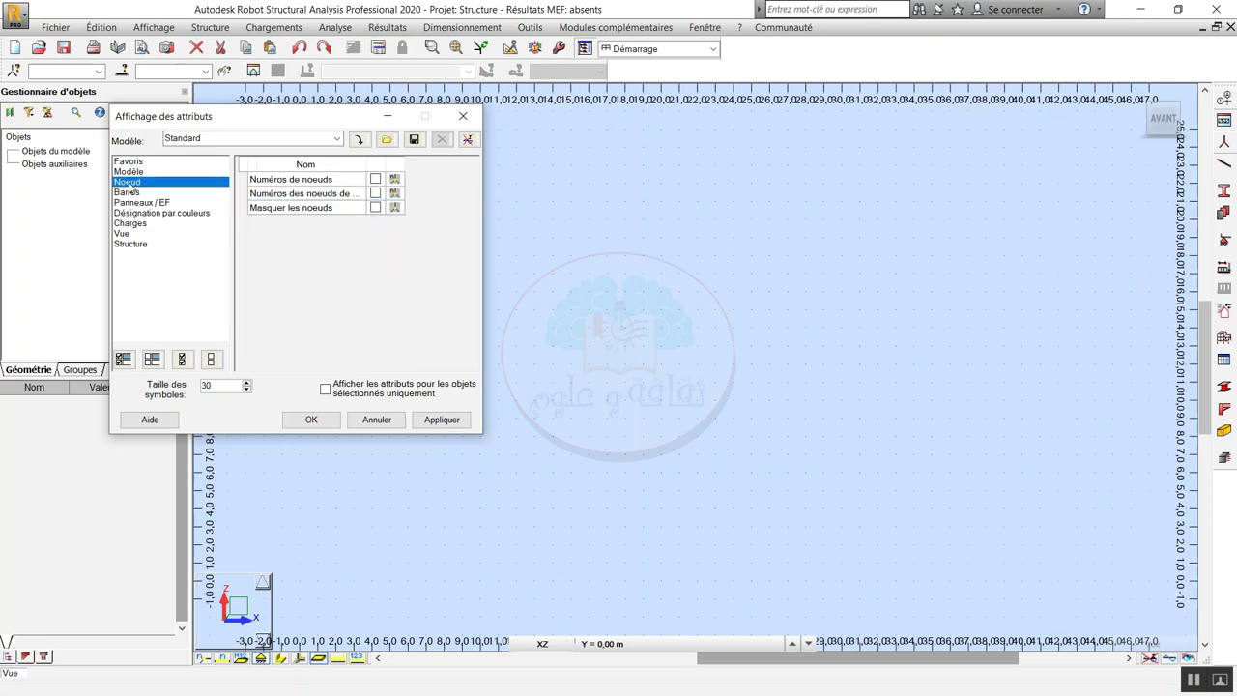
click(376, 180)
click(376, 193)
drag(364, 165, 418, 165)
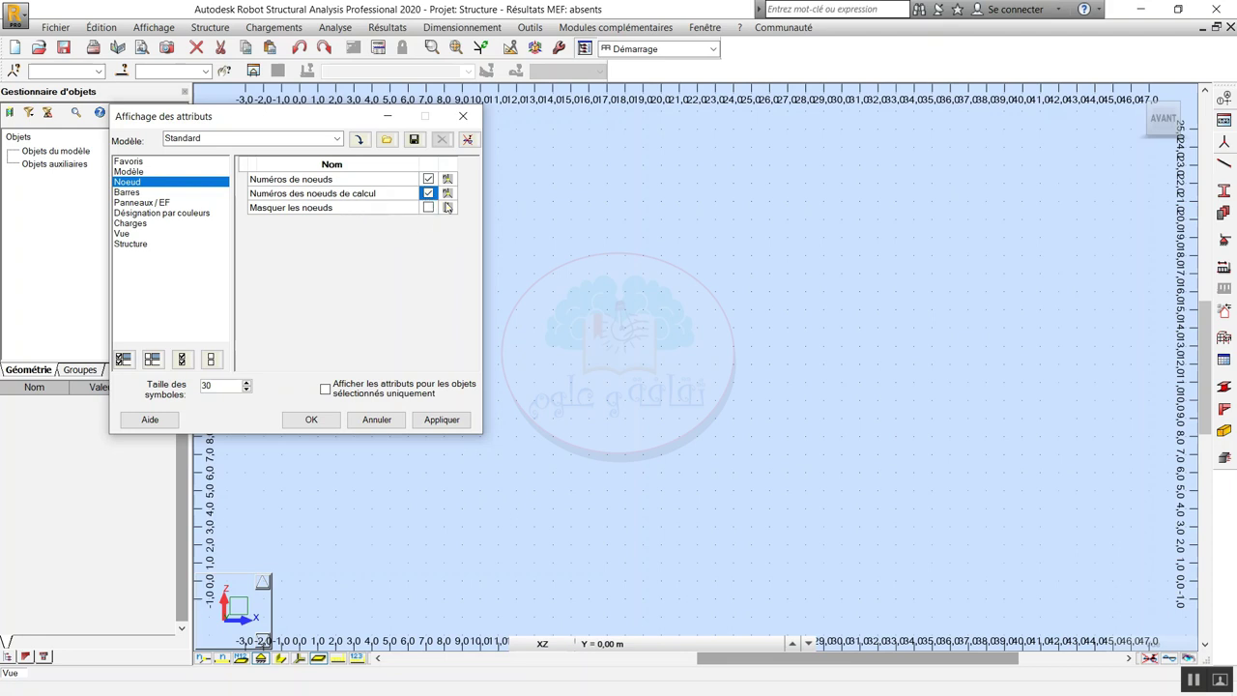
click(428, 208)
click(428, 208)
click(428, 193)
click(428, 179)
- Review the Barres, Panneaux / EF, Désignation par couleurs and Vue groups, ending on Charges
click(136, 194)
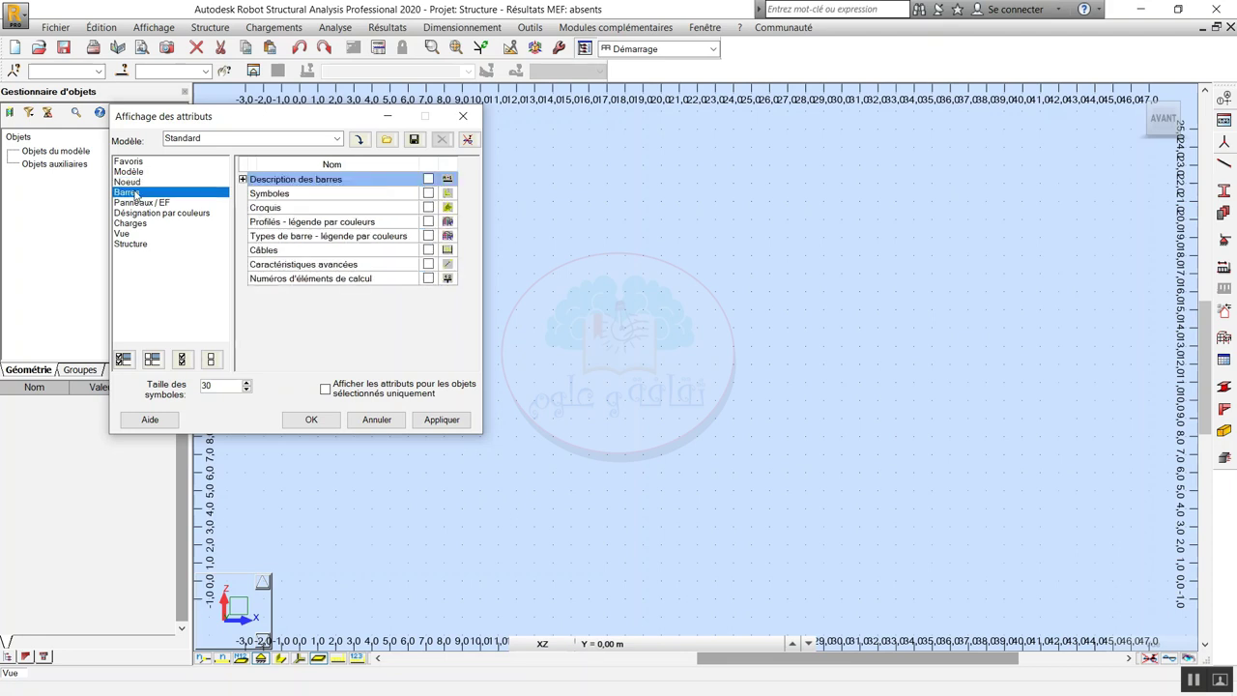
click(243, 180)
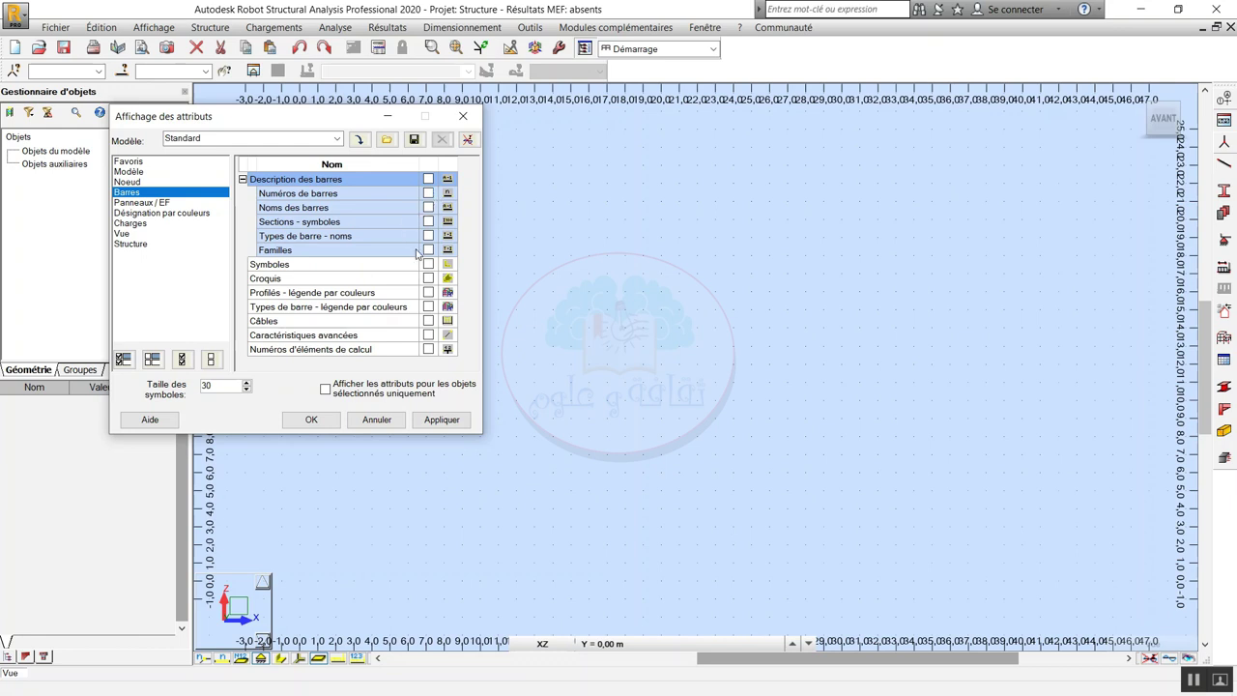
click(144, 204)
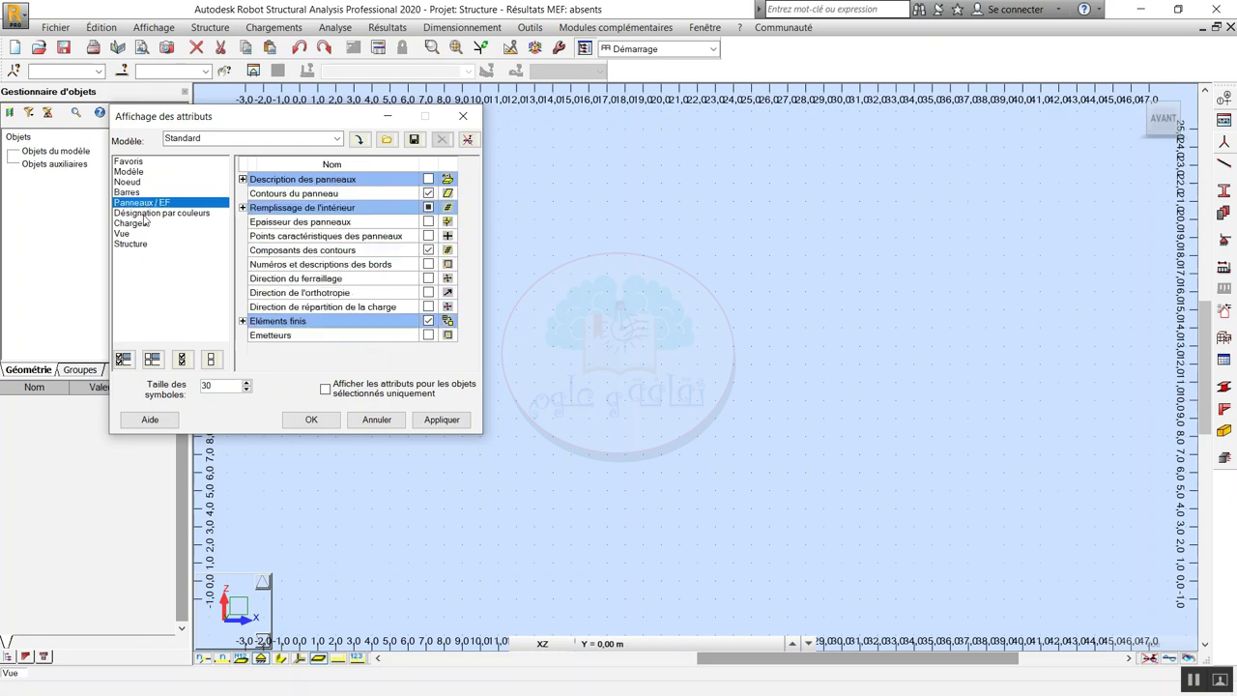
click(145, 213)
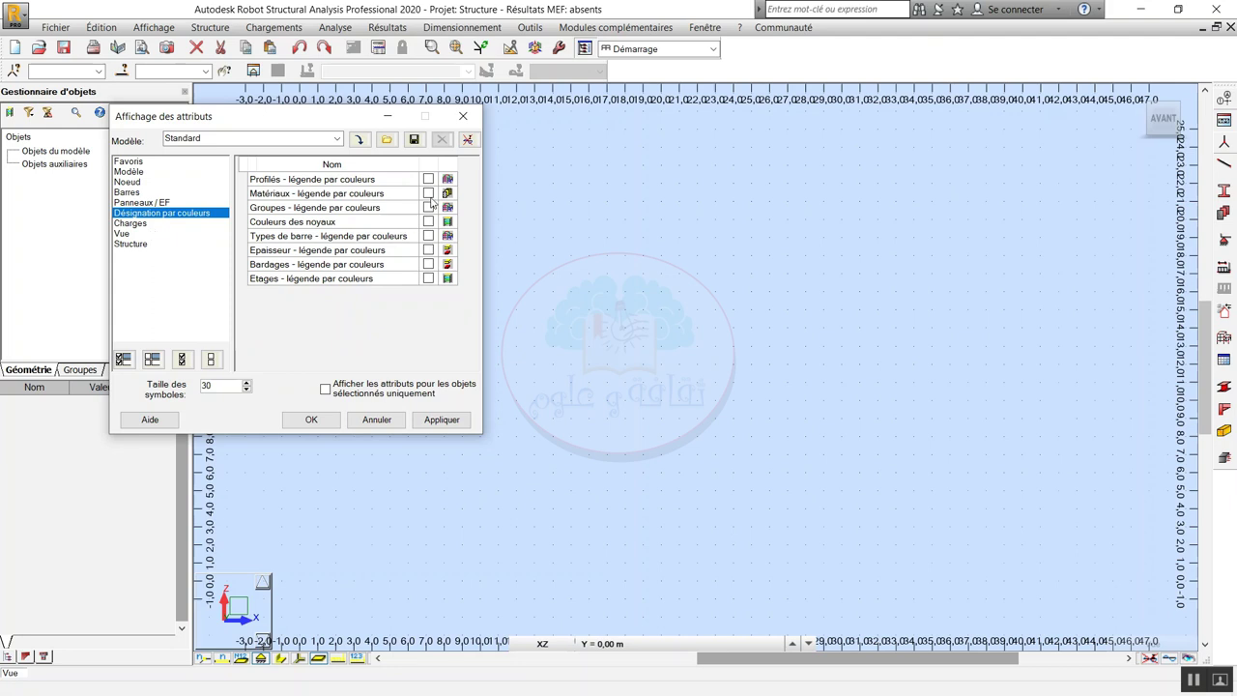
click(152, 235)
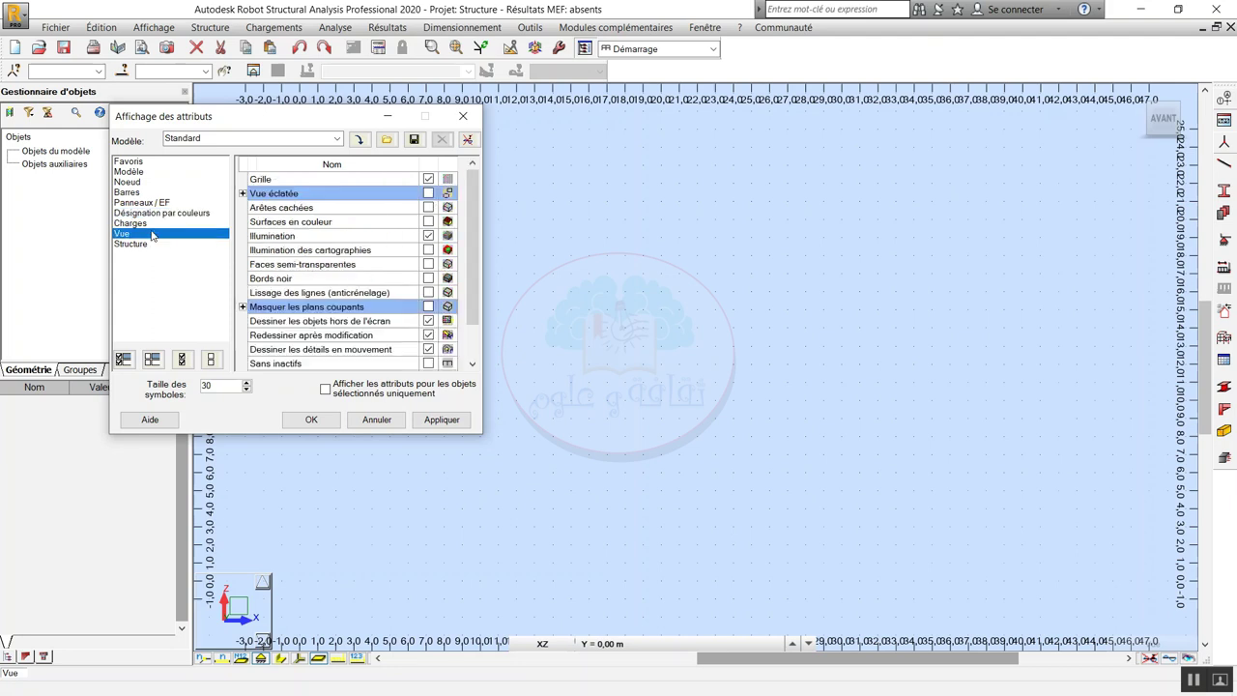
click(148, 224)
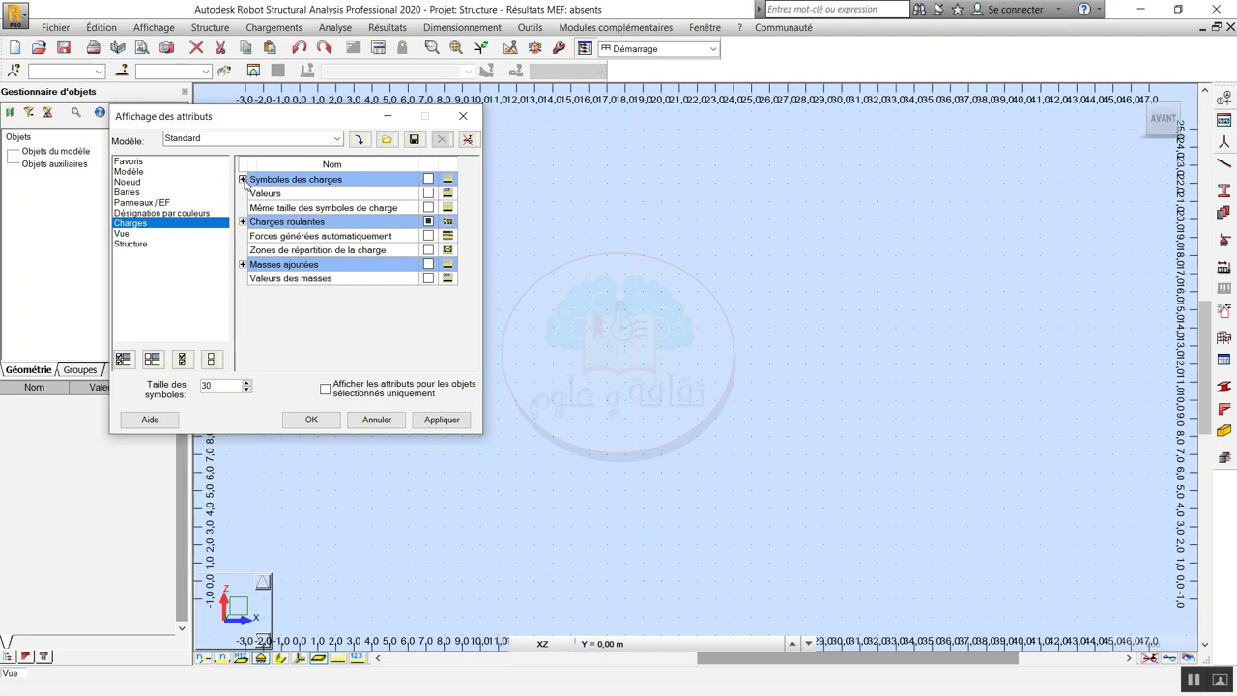
- Tick Symboles des charges and Cartographies de pression under Charges
click(428, 180)
click(243, 181)
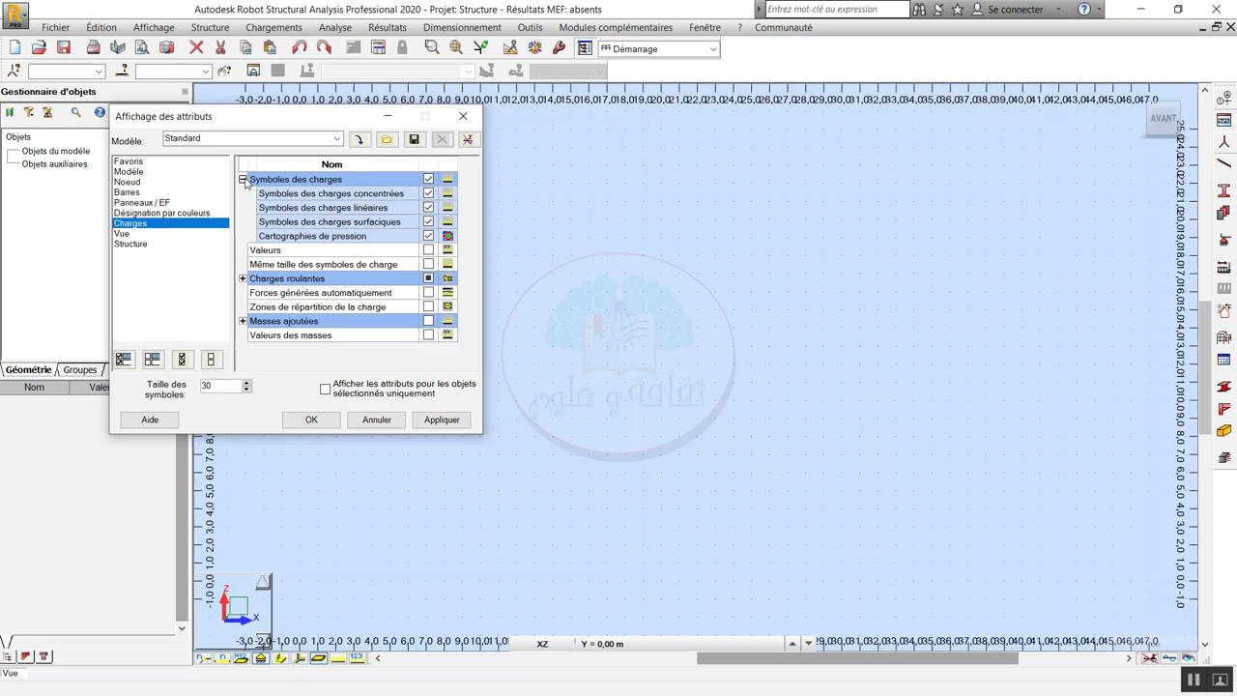
click(429, 237)
- Show the Structure attributes with the Lignes de construction options expanded
click(126, 234)
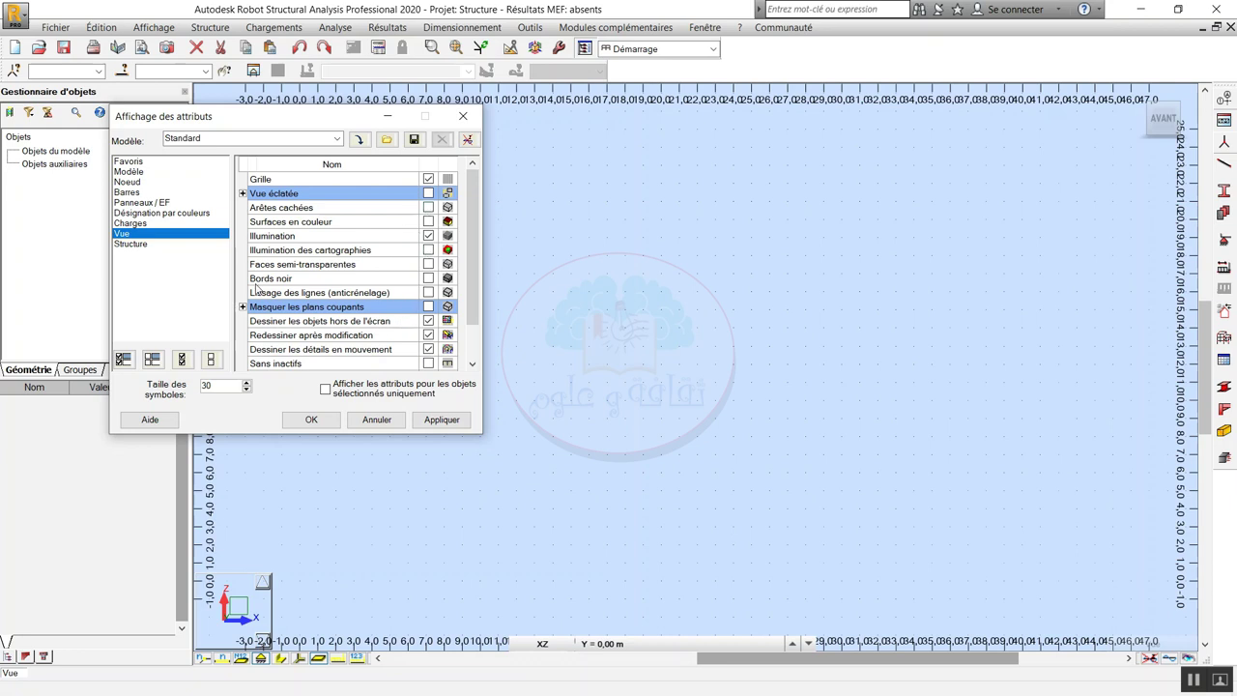
click(149, 245)
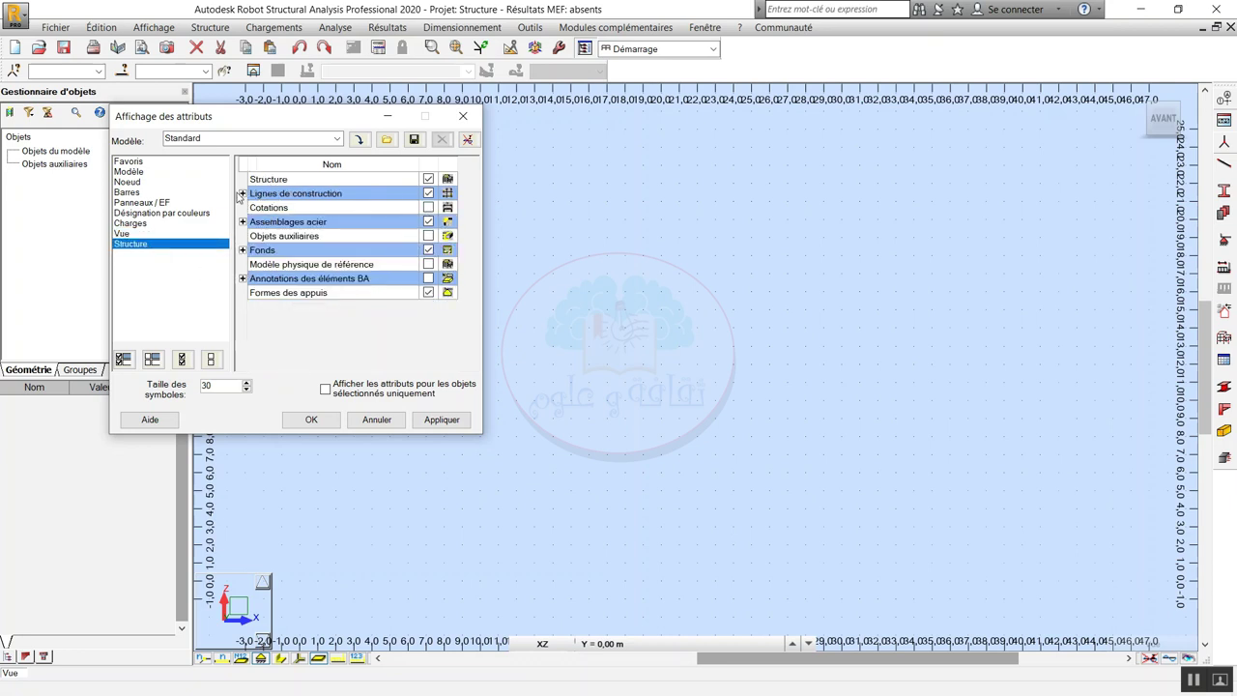
click(242, 195)
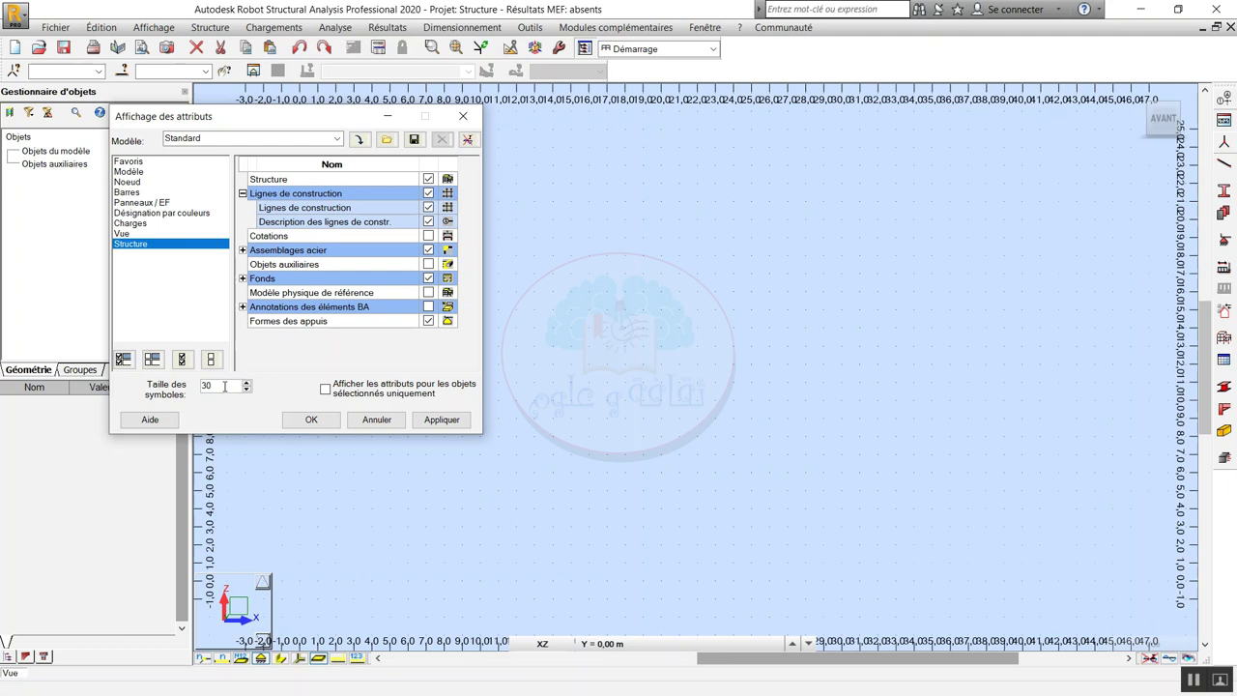
- Change Taille des symboles from 30 to 40 and confirm with OK
drag(225, 385, 188, 391)
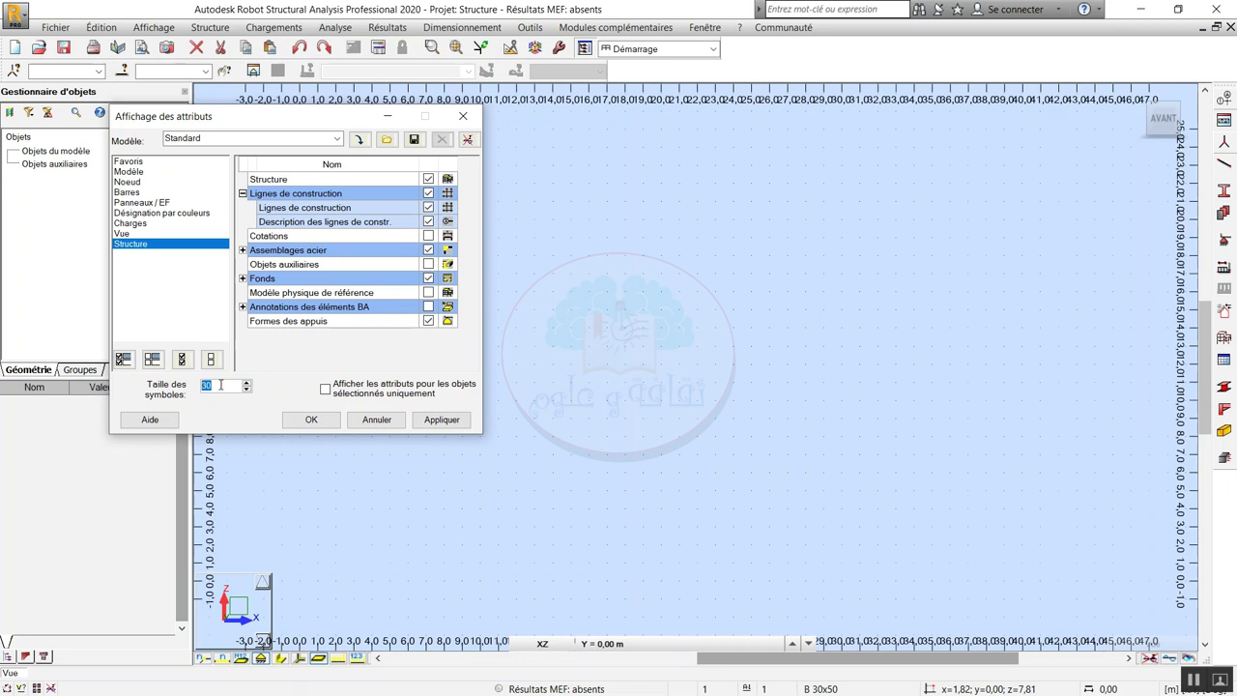
text(4)
drag(225, 388, 192, 382)
click(311, 419)
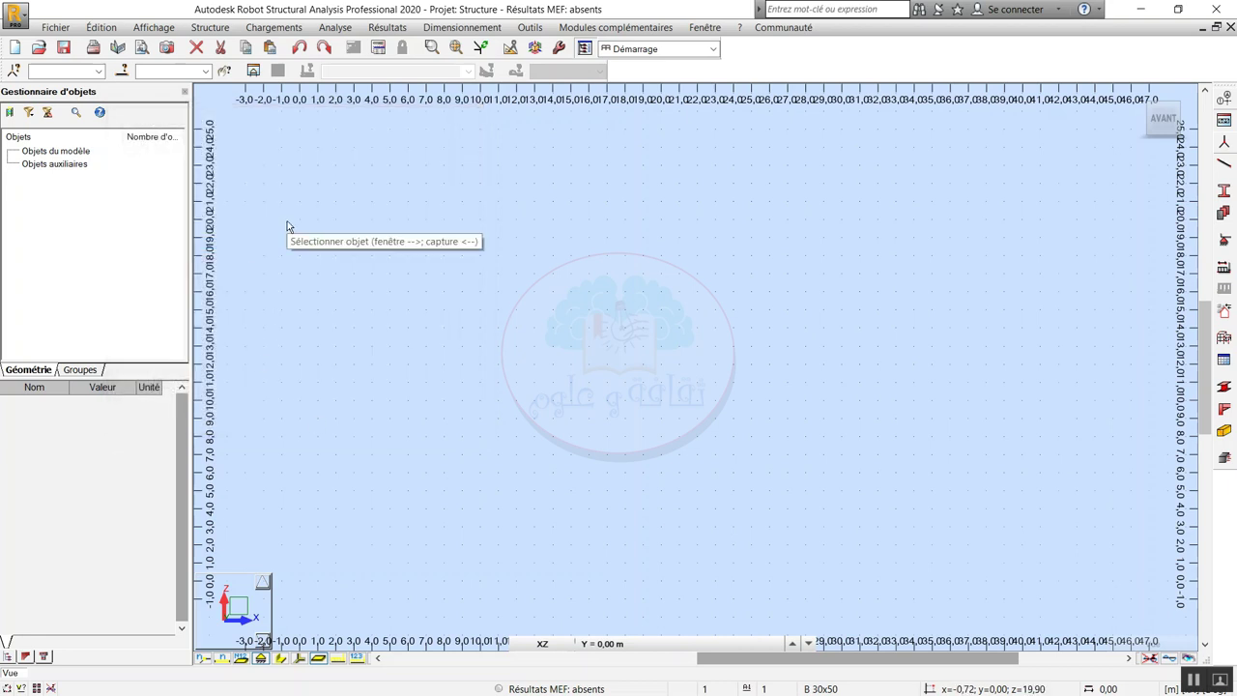